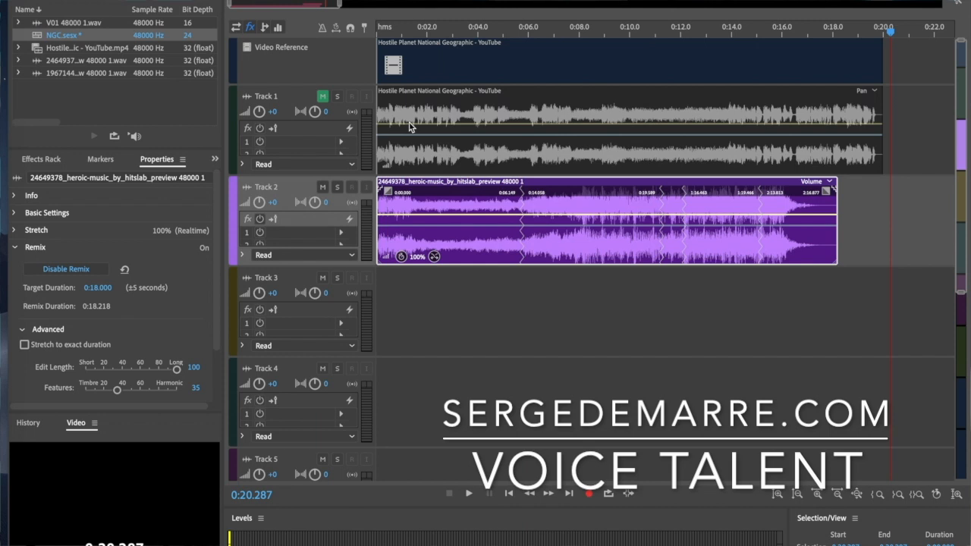
Position the blank Firefox new tab over the Audition session with its address bar visible
drag(698, 1, 677, 0)
drag(529, 0, 515, 8)
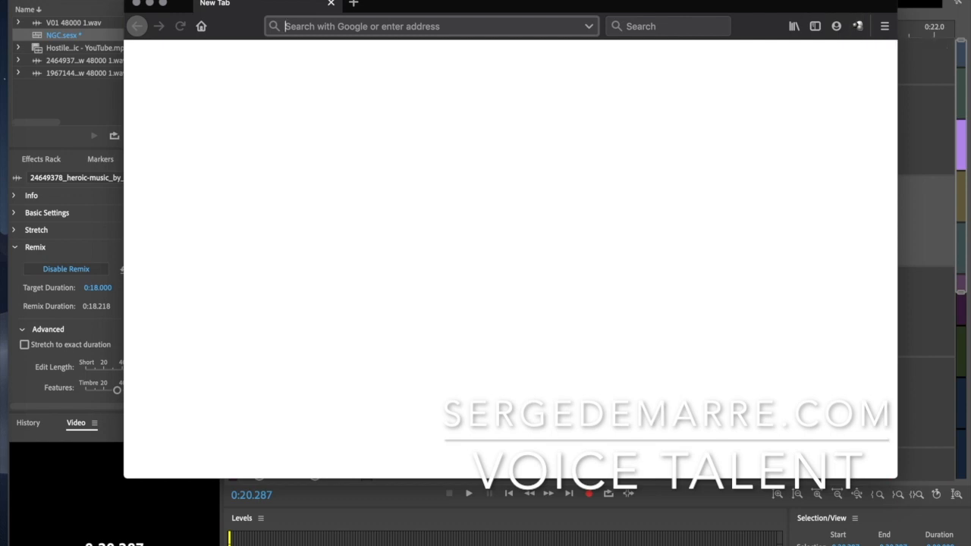
Load the NatGeographicNL YouTube channel's videos page from the 'youtu' address suggestions
key(super+Tab)
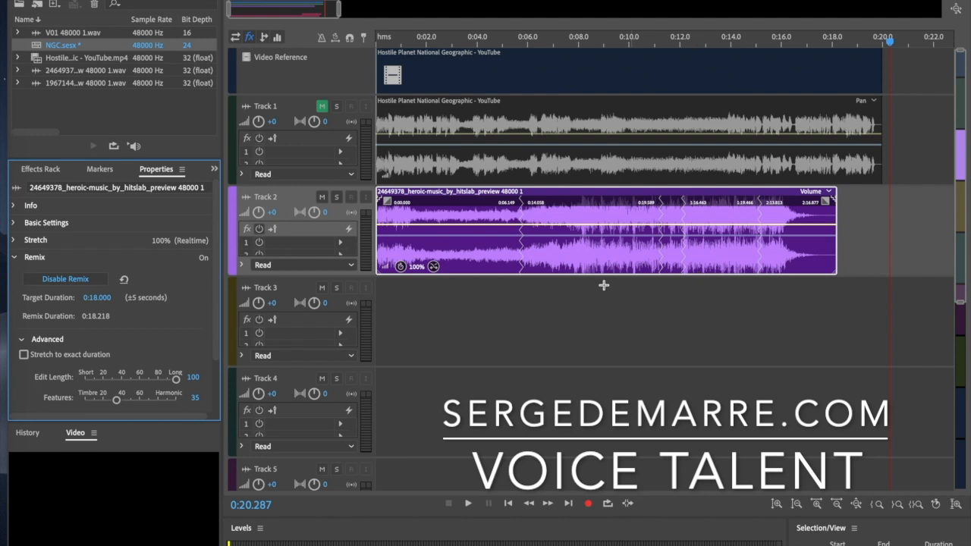
click(3, 472)
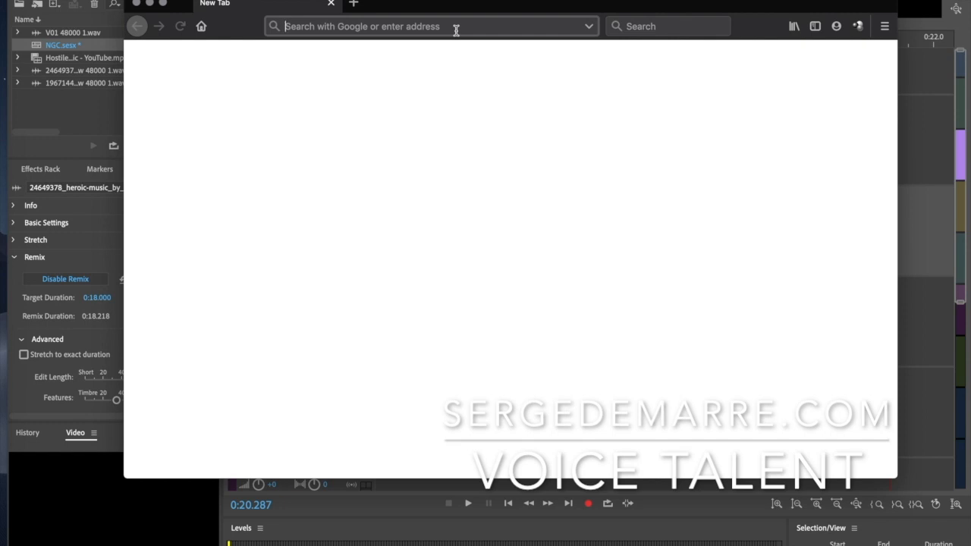
text(youtube.com/)
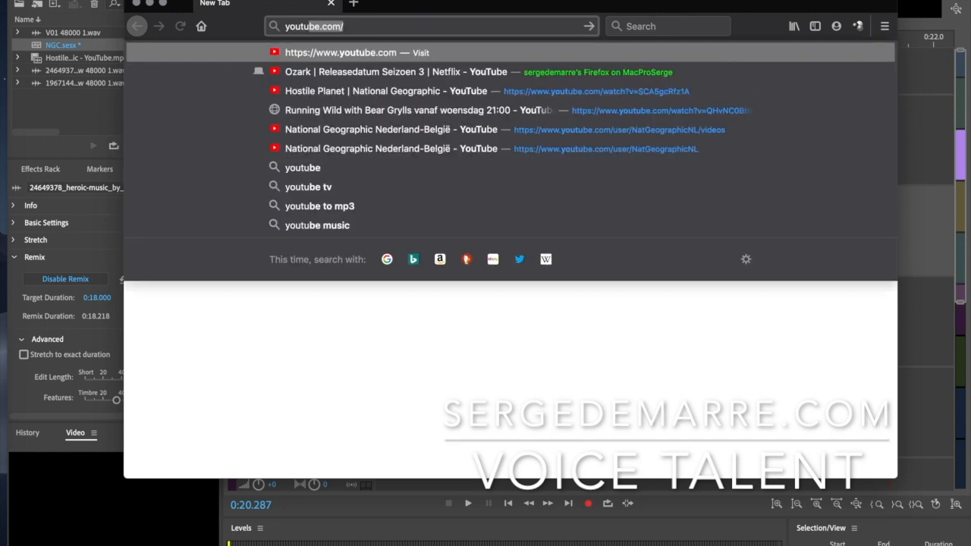
key(Down)
key(Down)
key(Down)
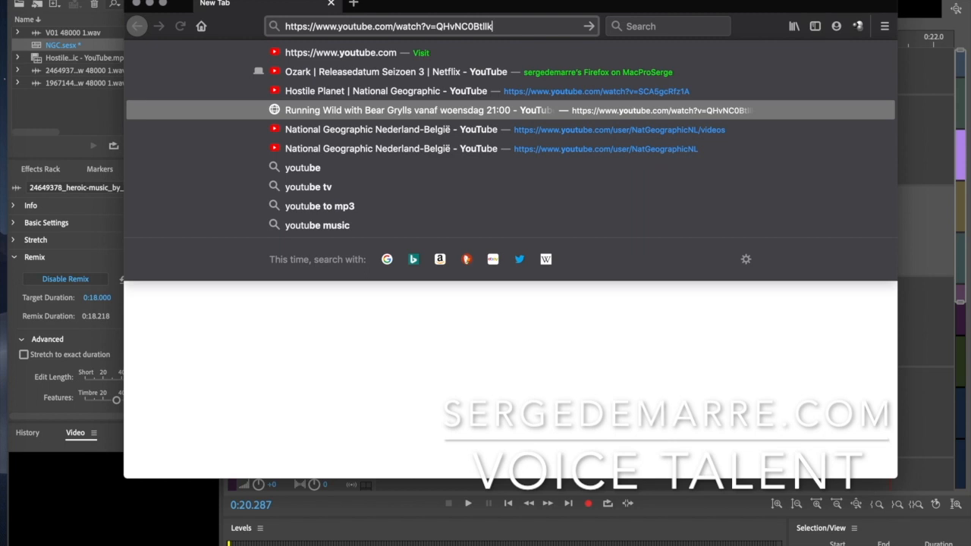
key(Down)
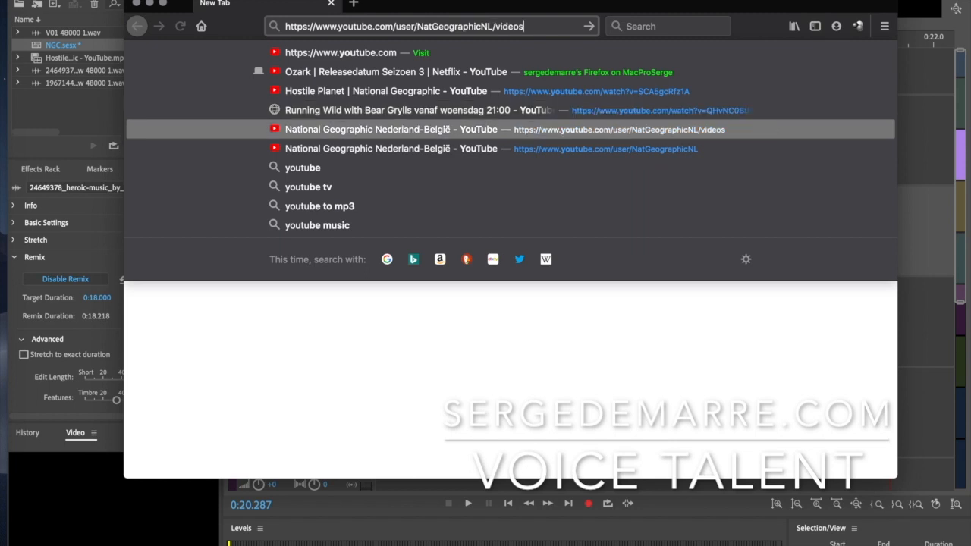
key(Return)
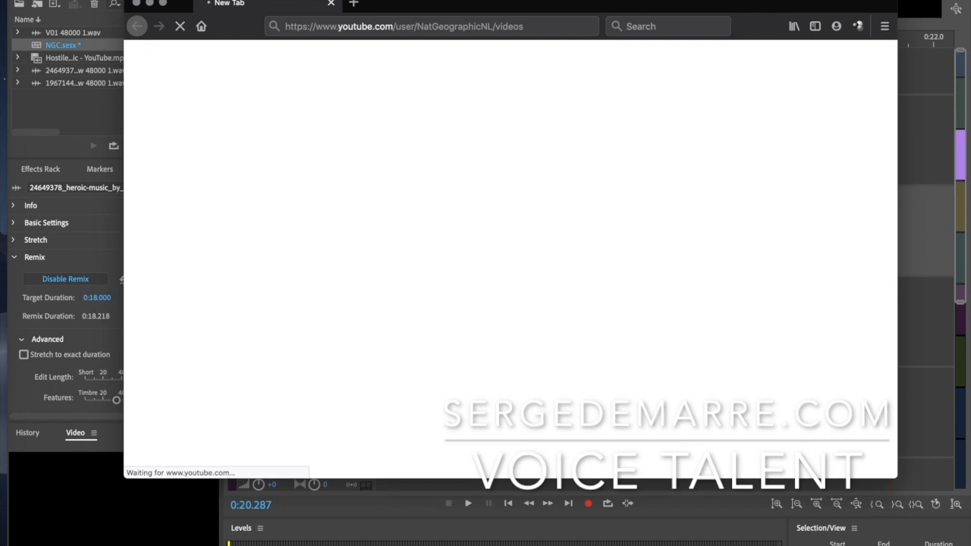
Scroll the channel's video grid and open 'Hostile Planet | National Geographic'
scroll(309, 269, down, 8)
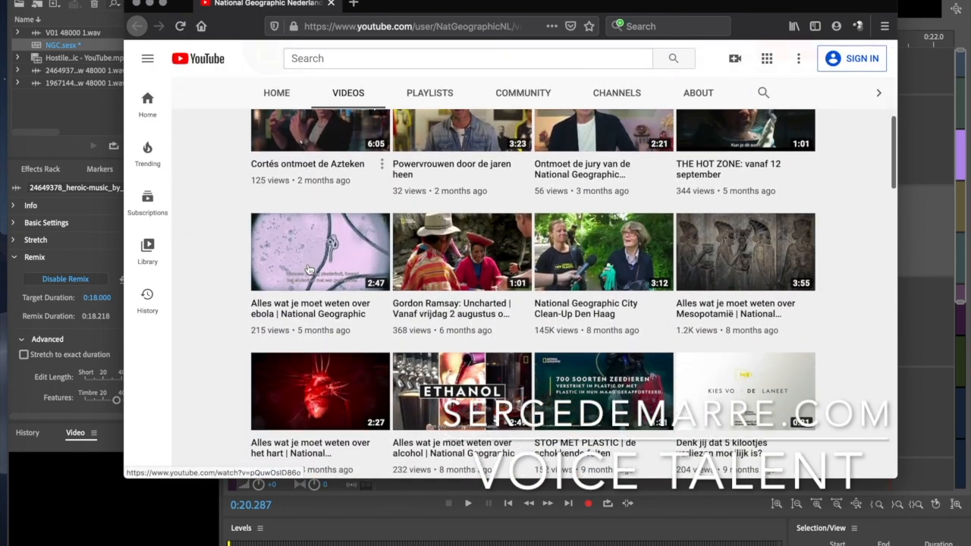
scroll(309, 269, down, 3)
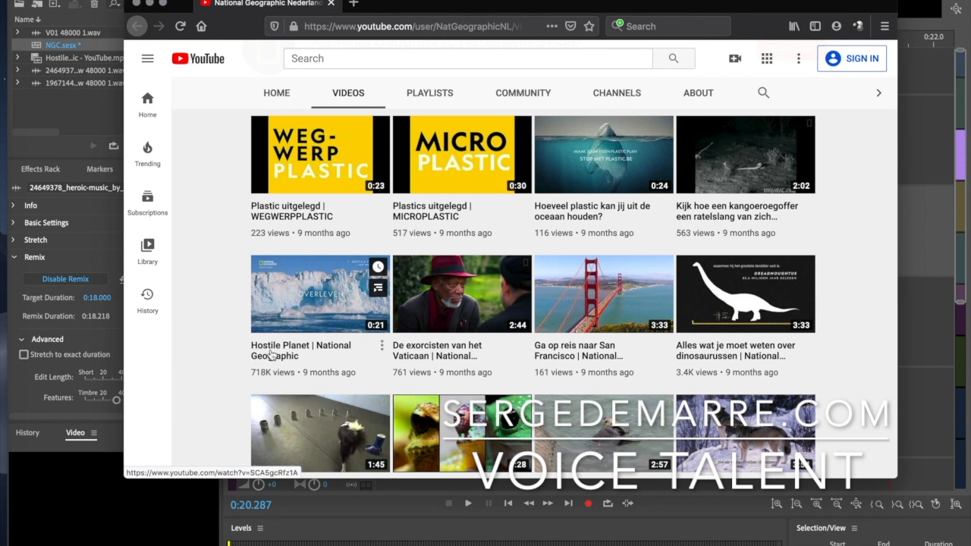
click(271, 354)
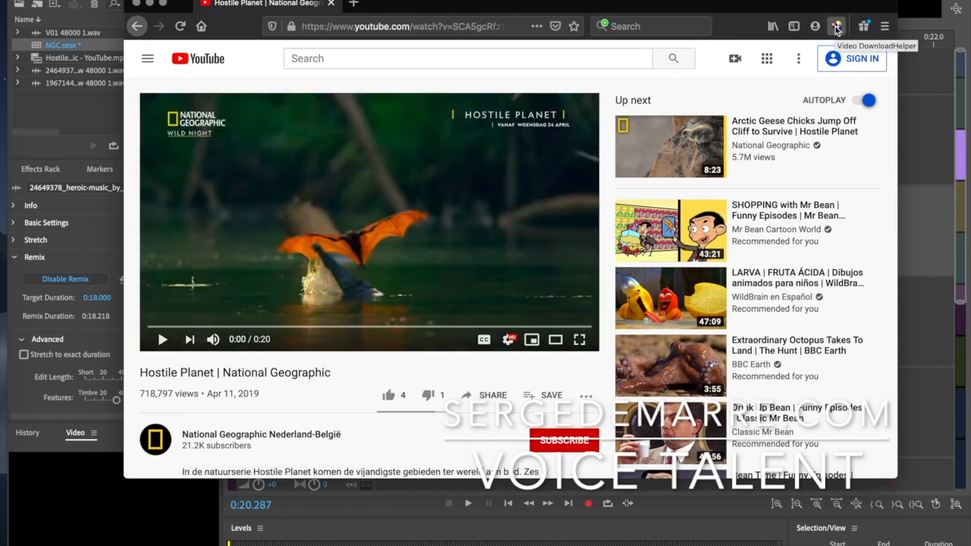
Use DownloadHelper to download and convert the 1280x720 Hostile Planet version to MP4 4Mb
click(836, 28)
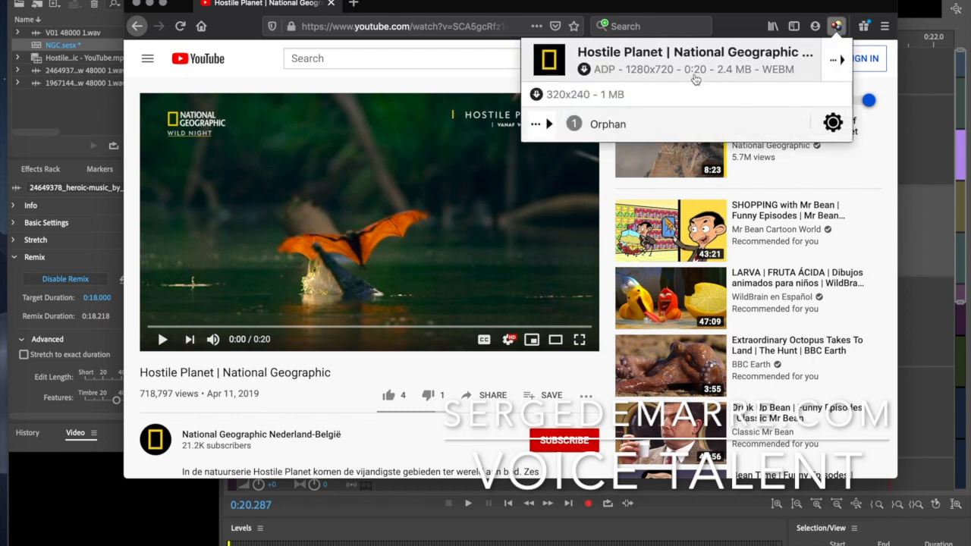
mouse_move(834, 65)
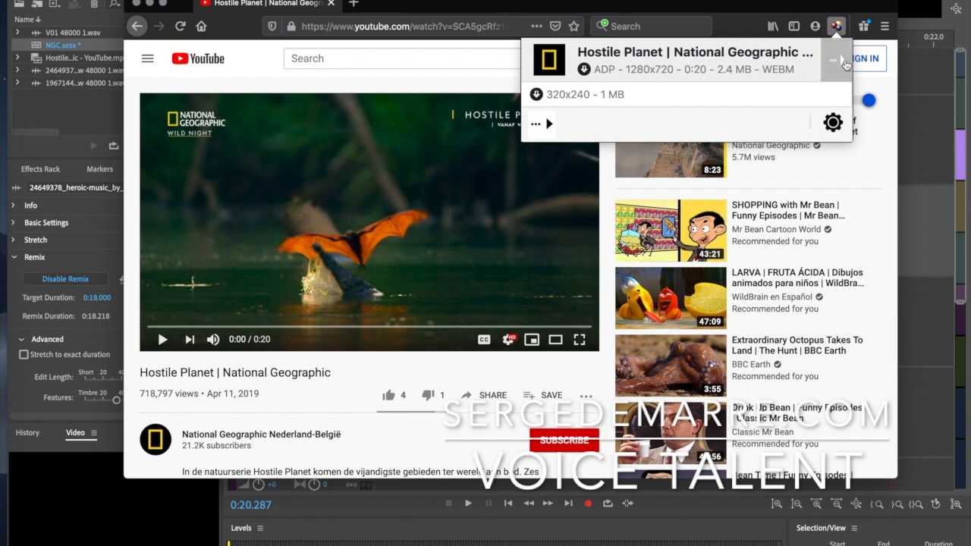
click(841, 64)
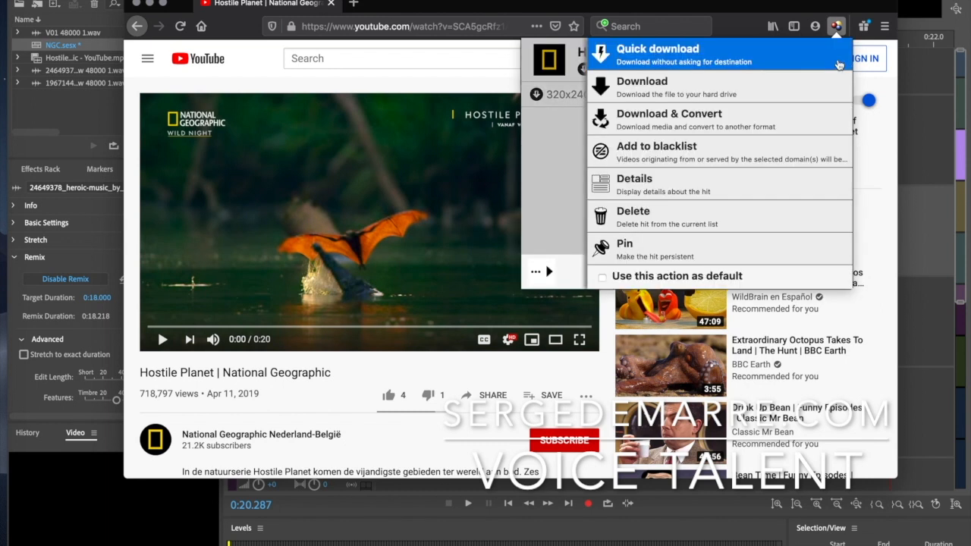
click(735, 127)
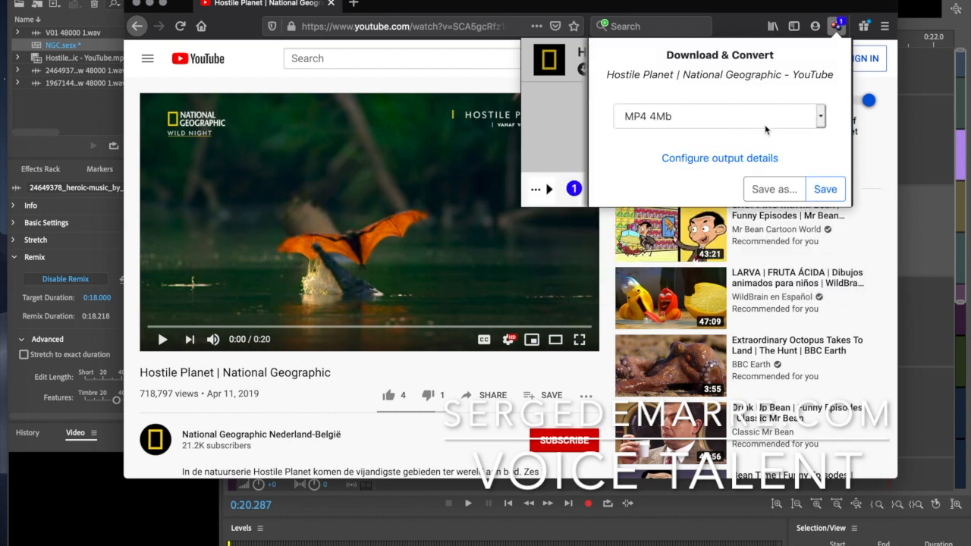
click(764, 128)
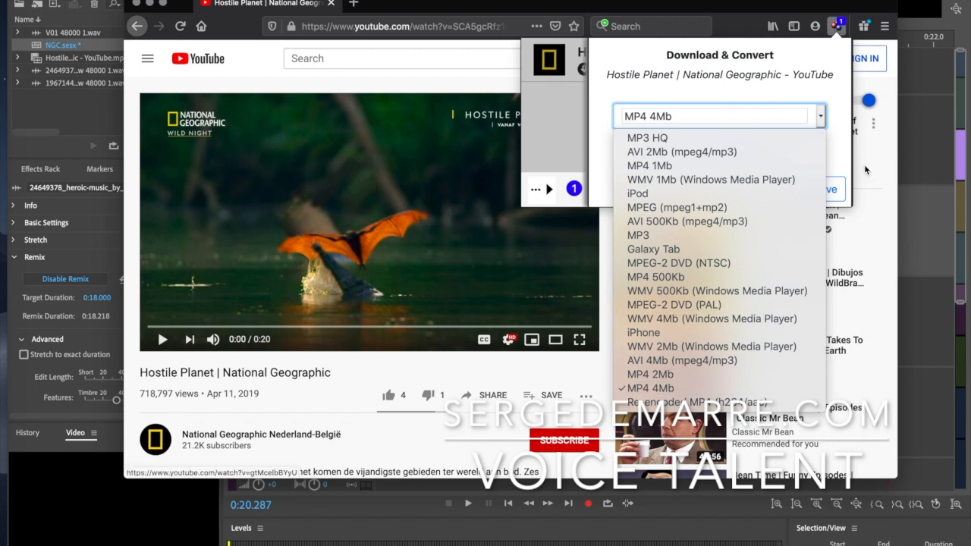
click(834, 139)
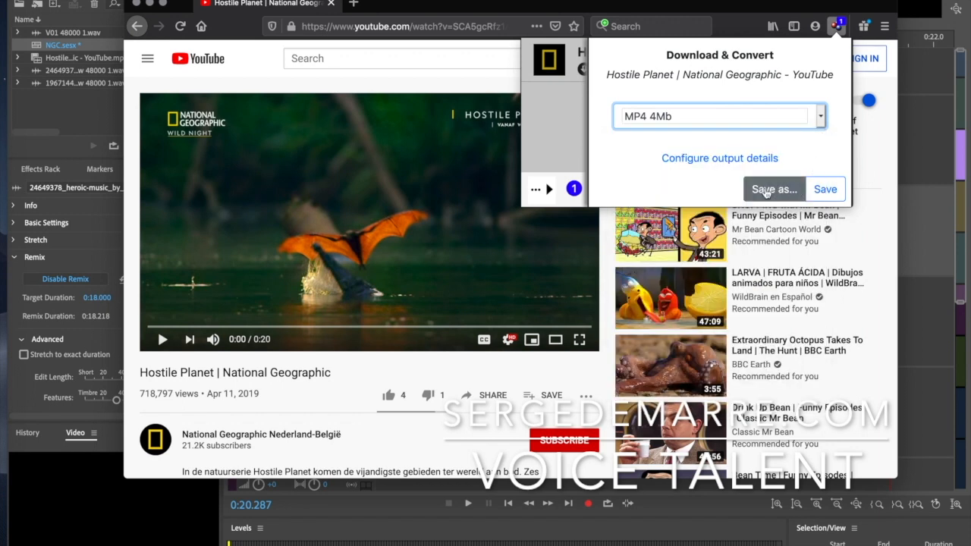
click(831, 193)
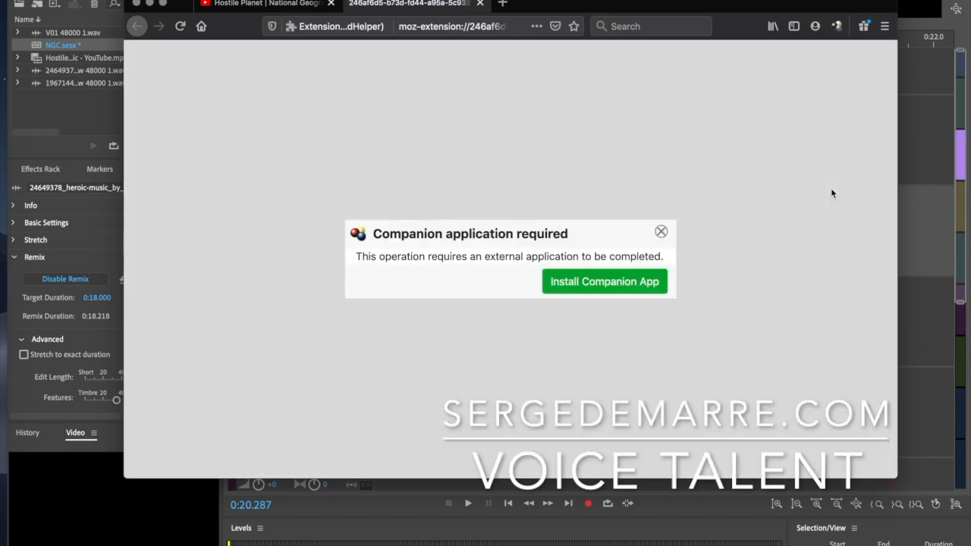
Download the companion app's Mac dmg, then save the Hostile Planet video as MP4
click(561, 285)
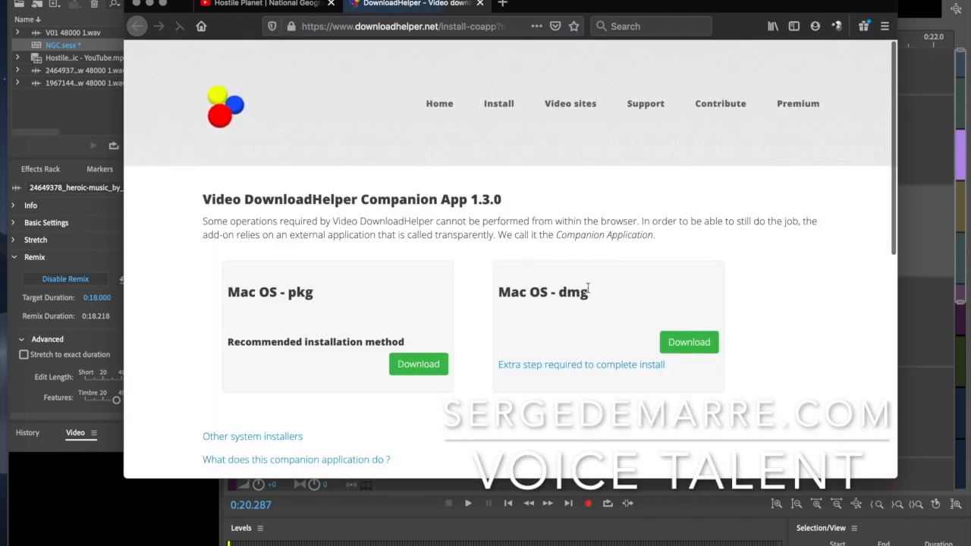
click(685, 344)
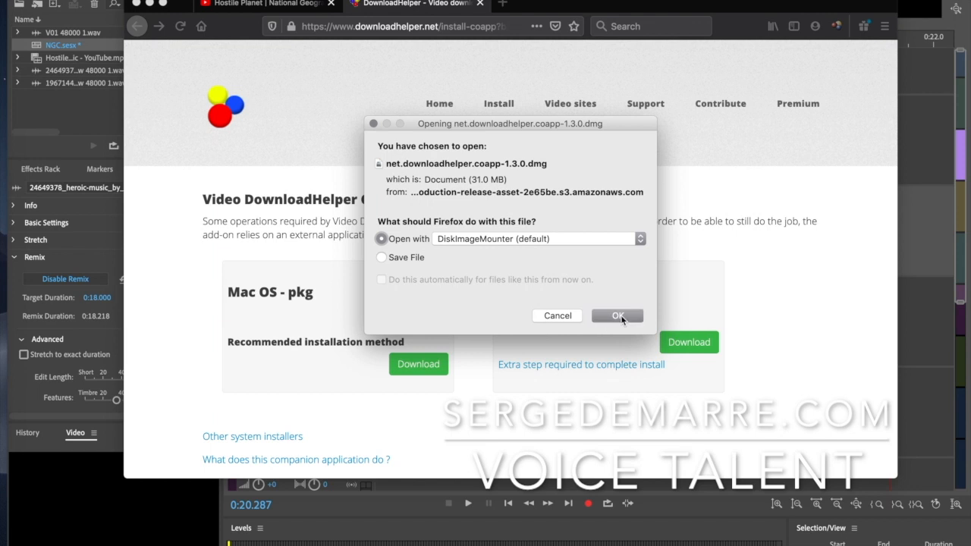
click(622, 318)
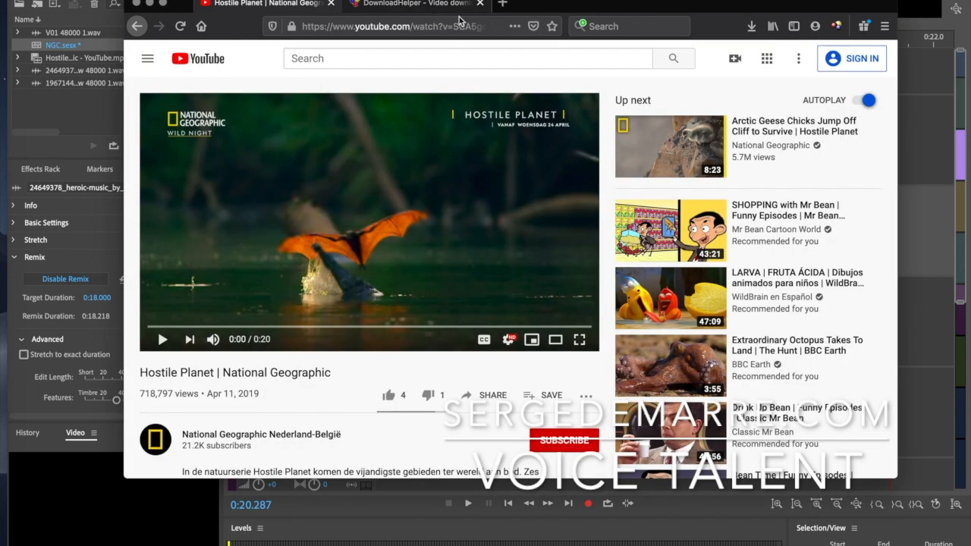
click(835, 26)
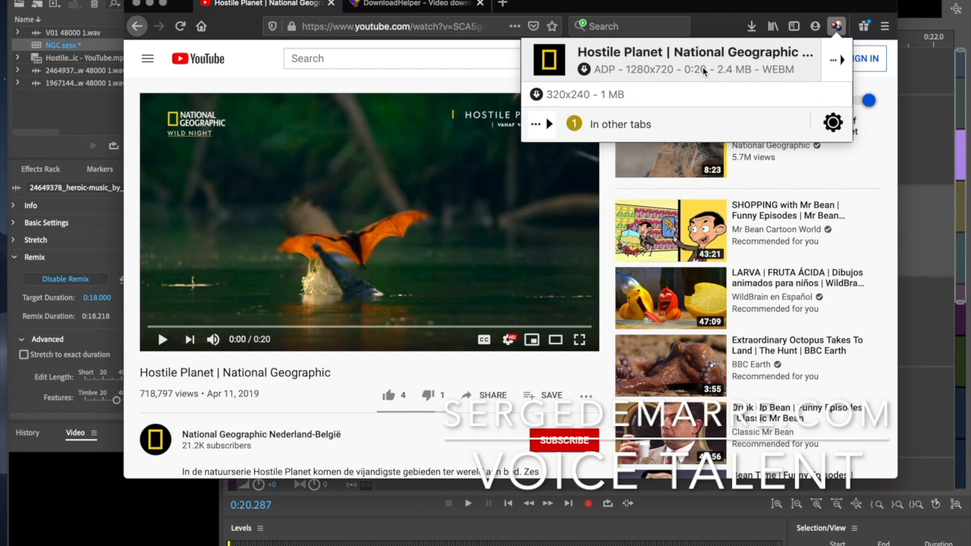
click(455, 182)
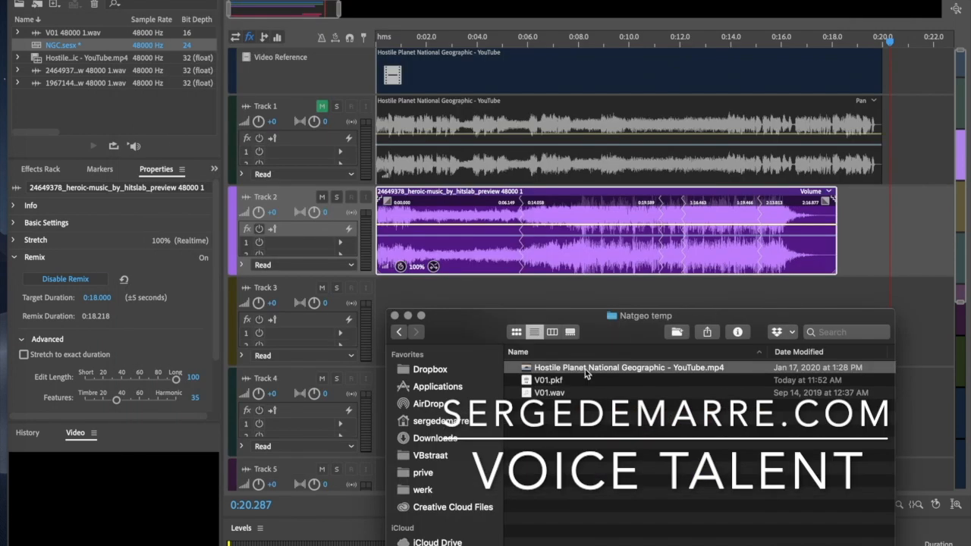
Unmute Track 1 and delete the existing video reference clip with its linked audio
click(589, 168)
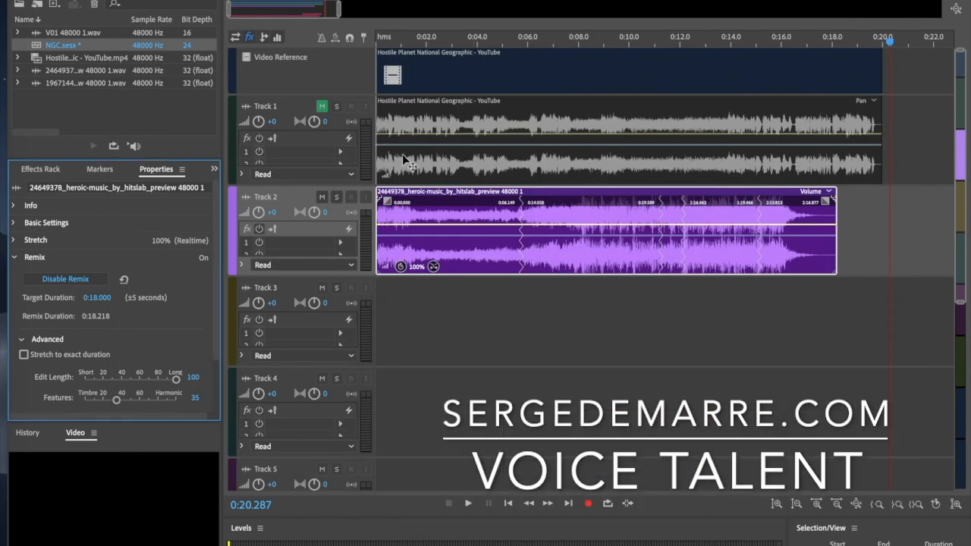
click(321, 106)
click(518, 136)
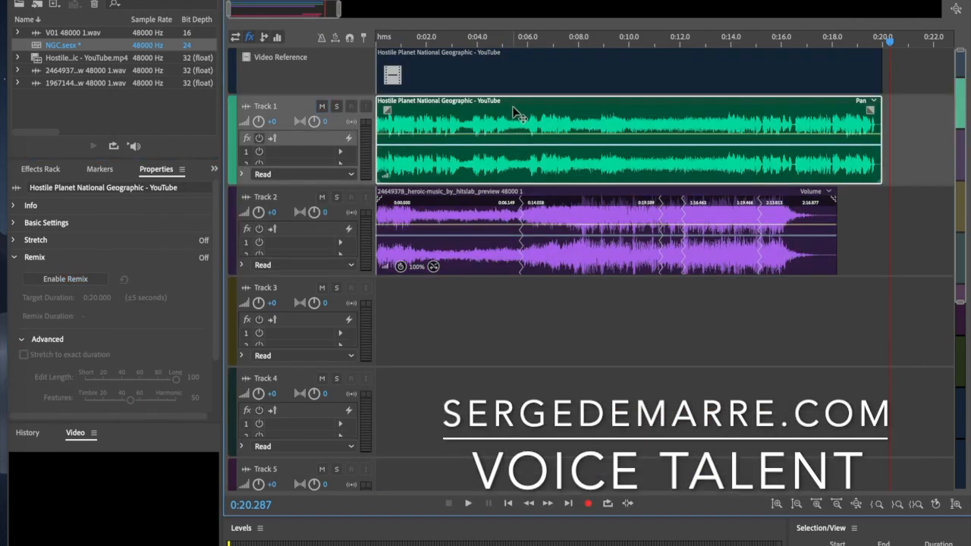
click(522, 76)
key(Delete)
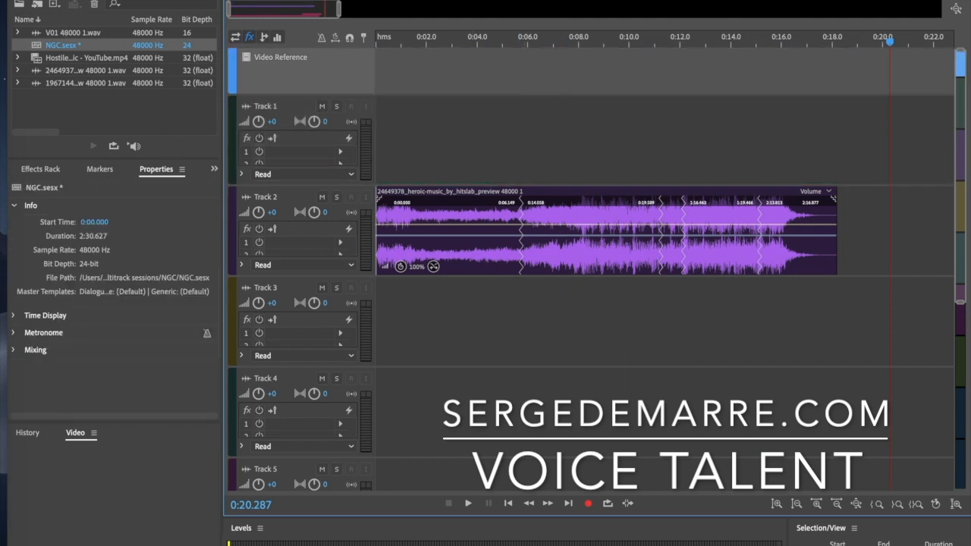
Place the Hostile Planet MP4 on the video reference track and mute Track 2's music
key(super+Tab)
drag(543, 370, 370, 77)
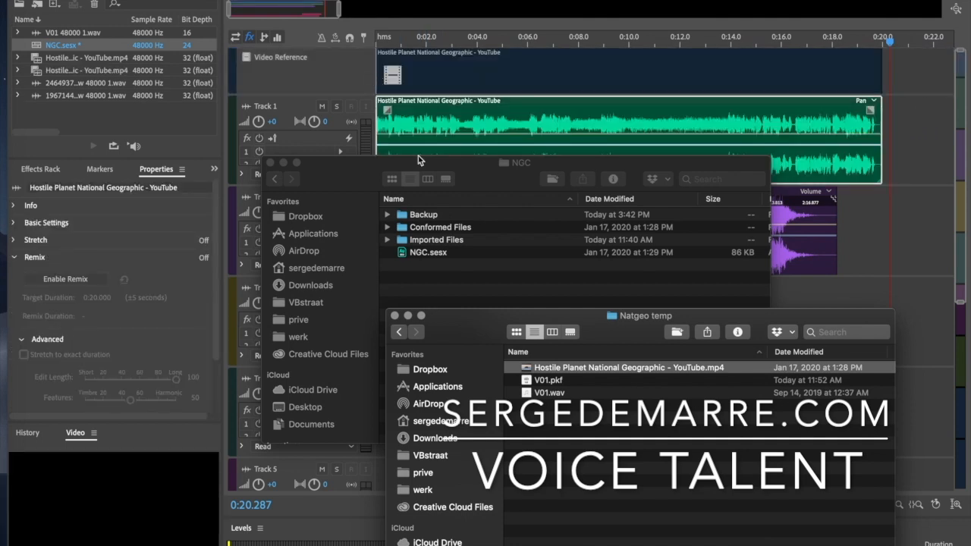
click(880, 242)
click(321, 197)
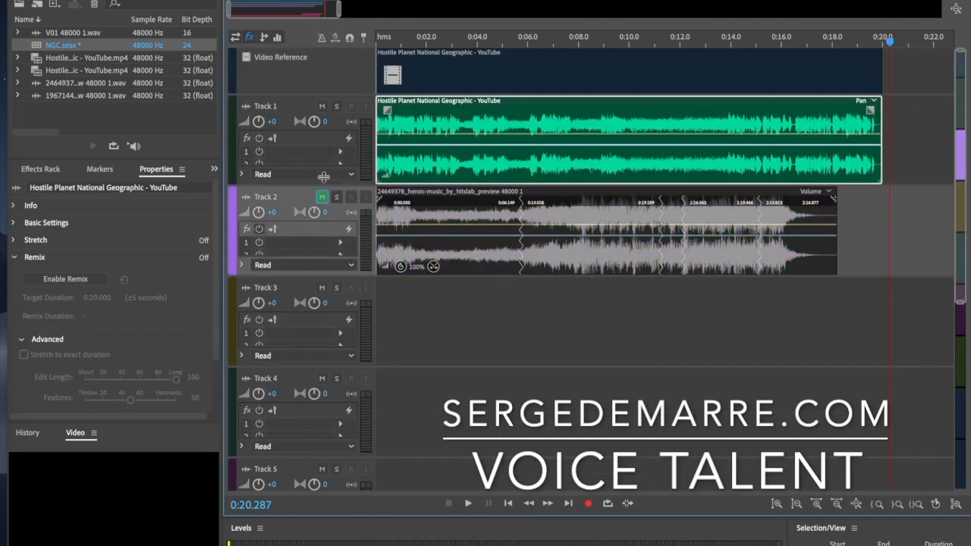
click(378, 44)
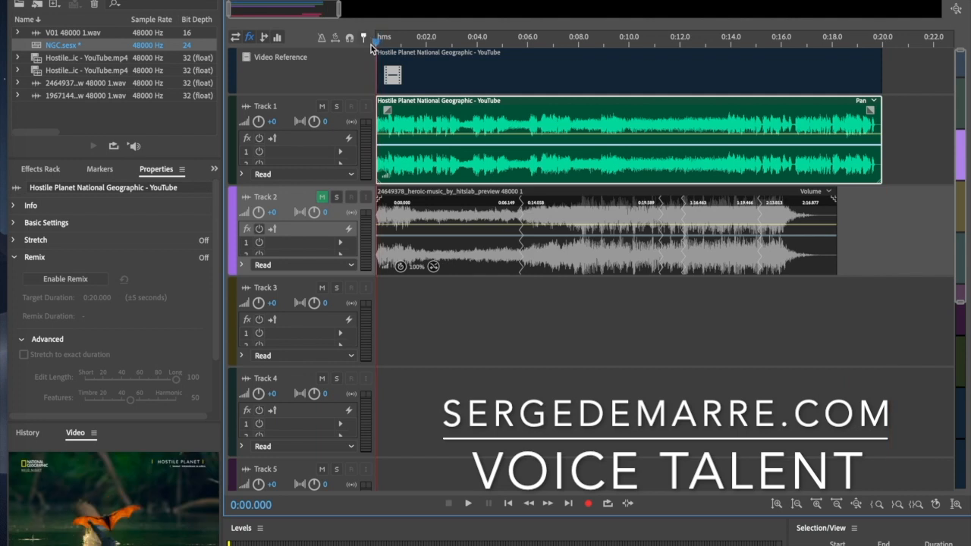
Play the session through, then mute Track 1's video audio and unmute Track 2's music
key(space)
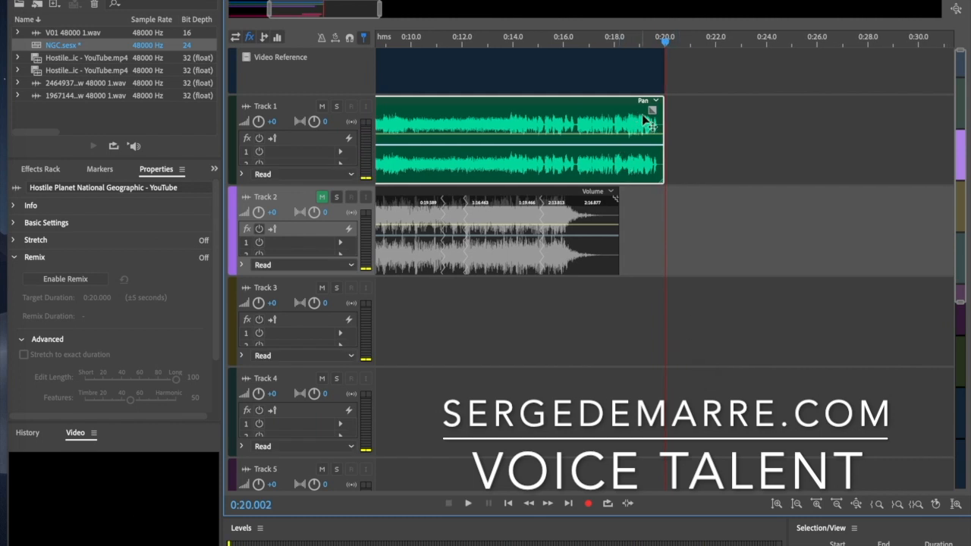
key(Home)
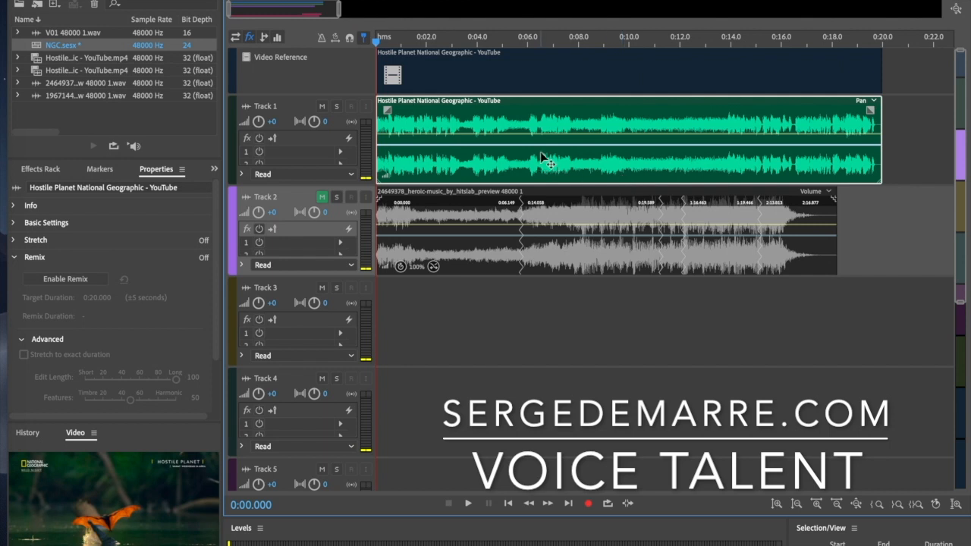
click(321, 106)
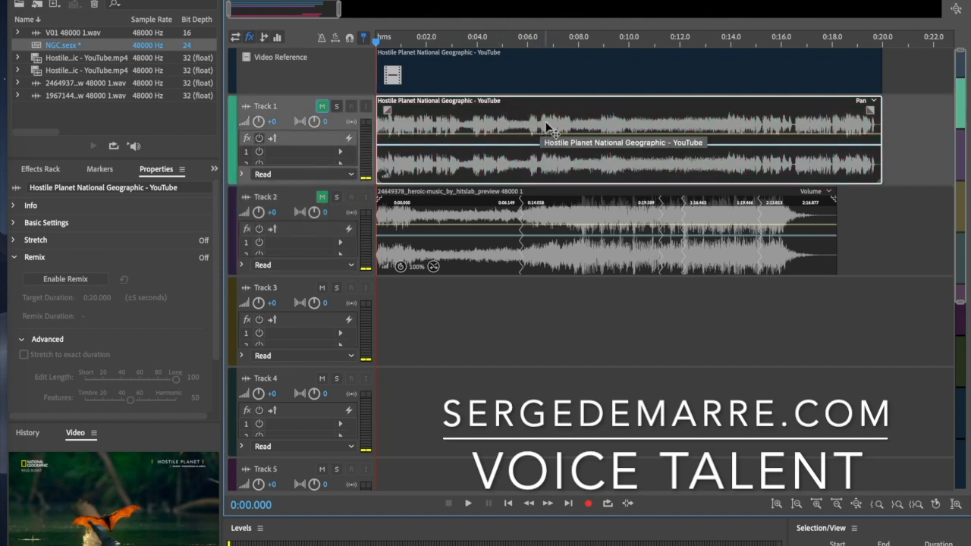
click(321, 198)
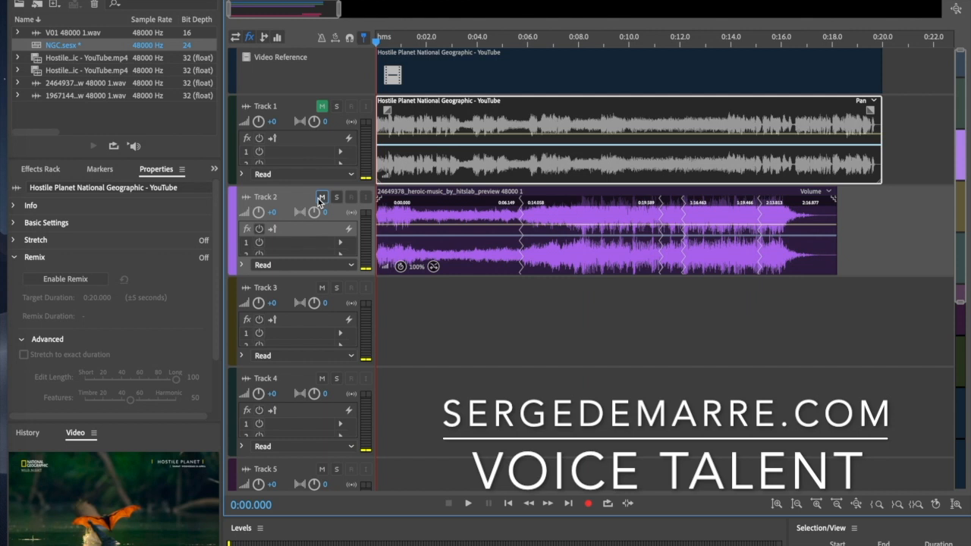
click(1, 6)
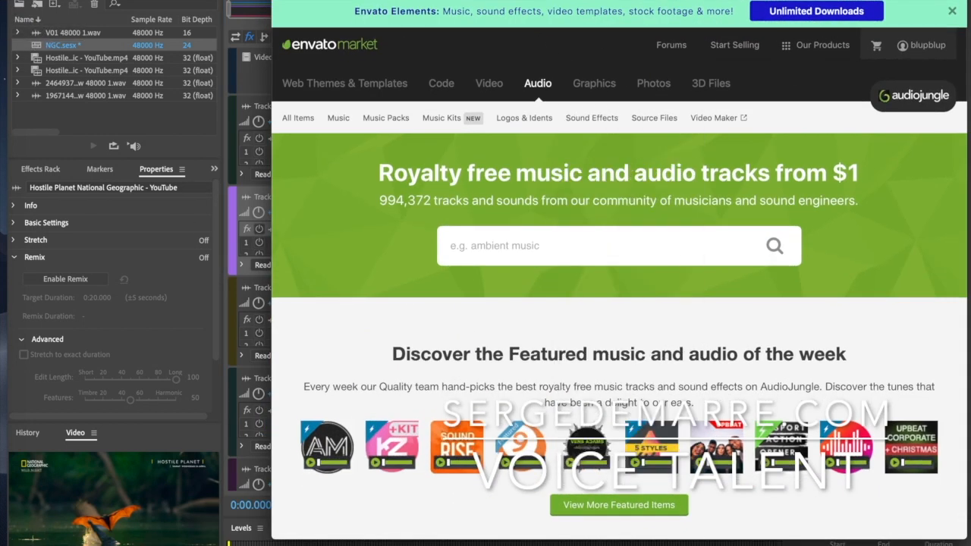
Search AudioJungle for 'heroic music' to list the 50,737 results
click(613, 0)
click(548, 251)
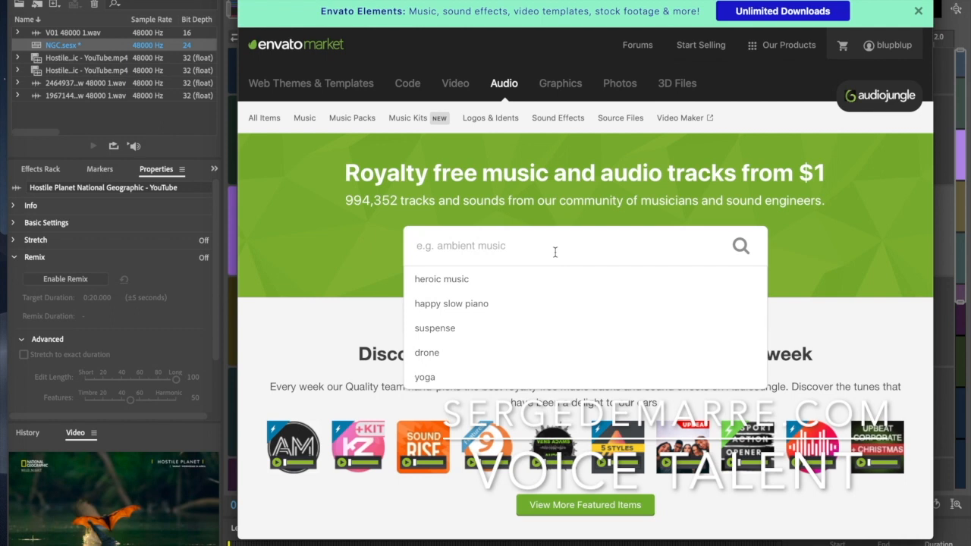
text(heroic)
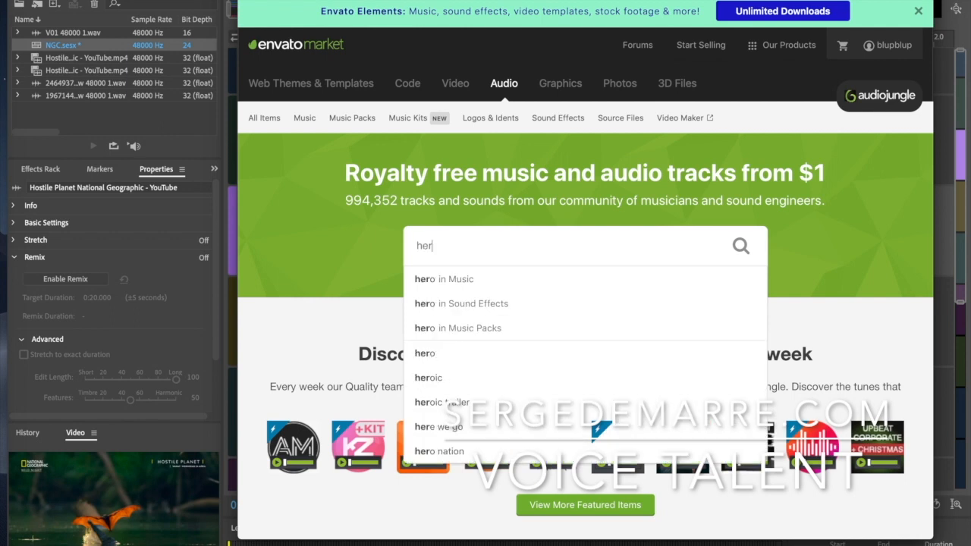
text(sic)
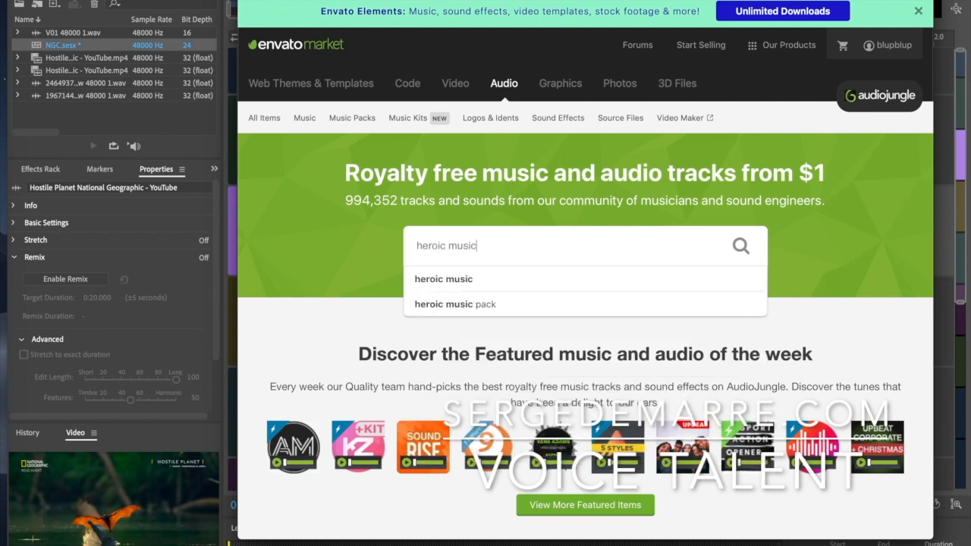
key(Return)
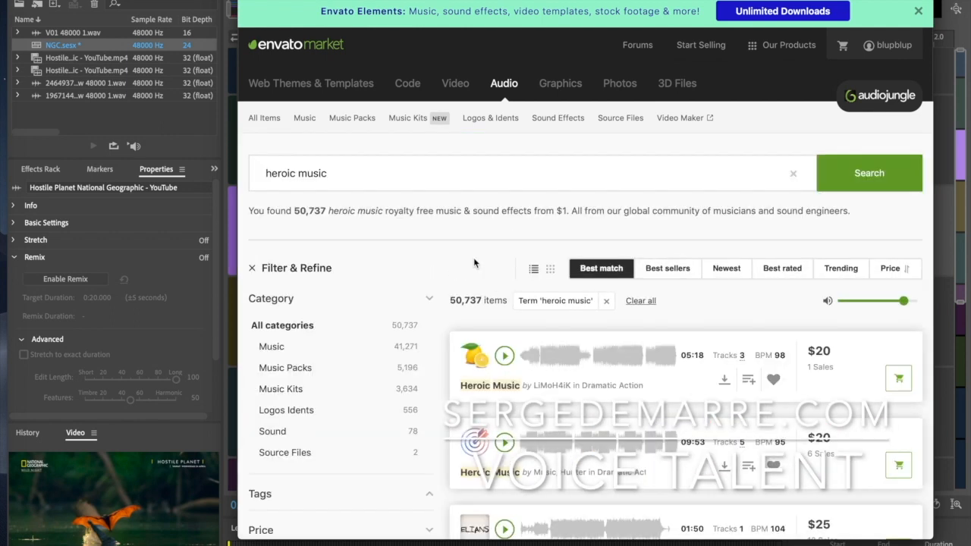
Preview the first four Heroic Music results, skipping ahead within the second and third
scroll(472, 259, down, 3)
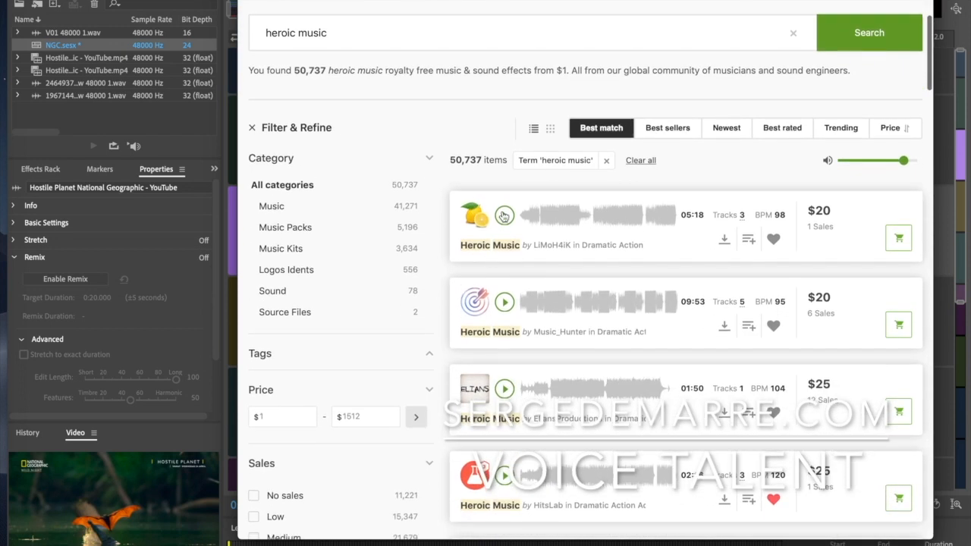
click(503, 216)
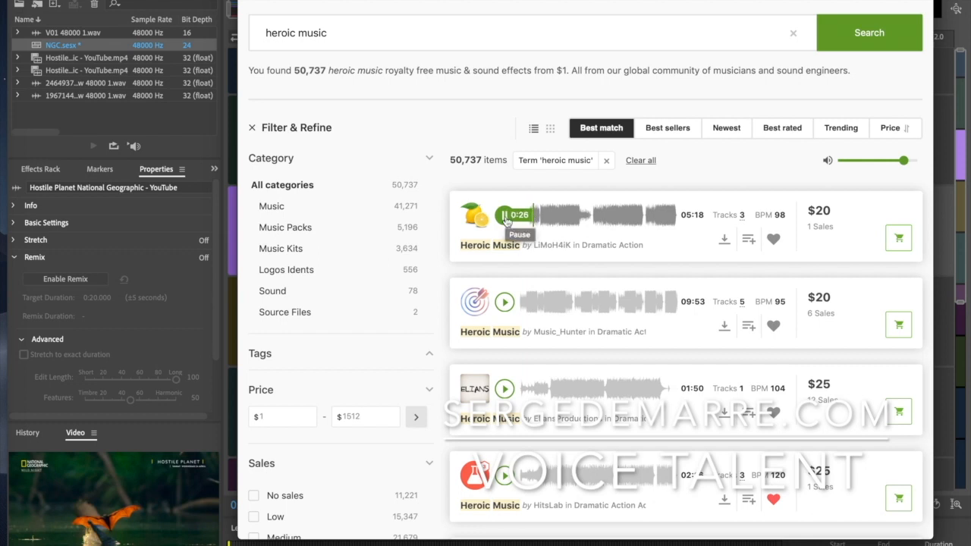
click(504, 305)
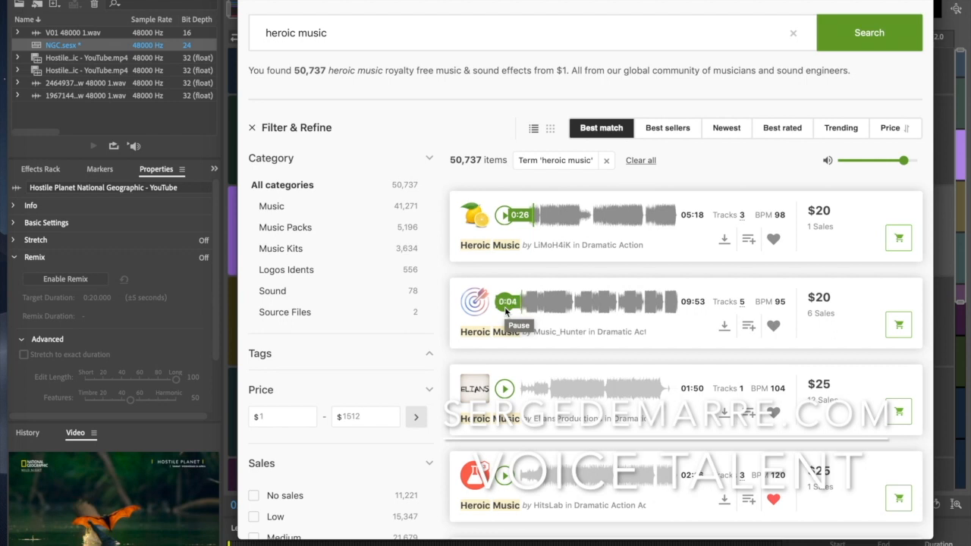
click(535, 303)
click(569, 303)
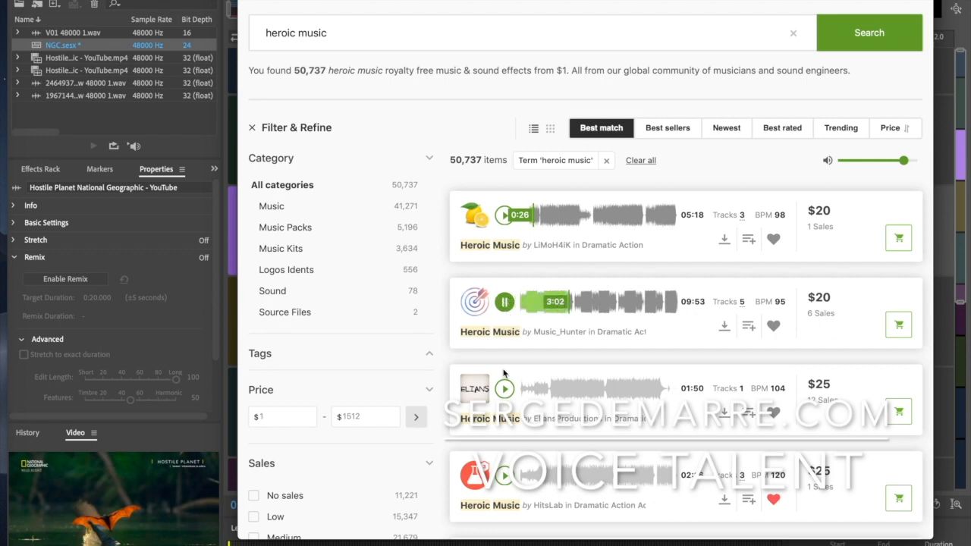
click(504, 388)
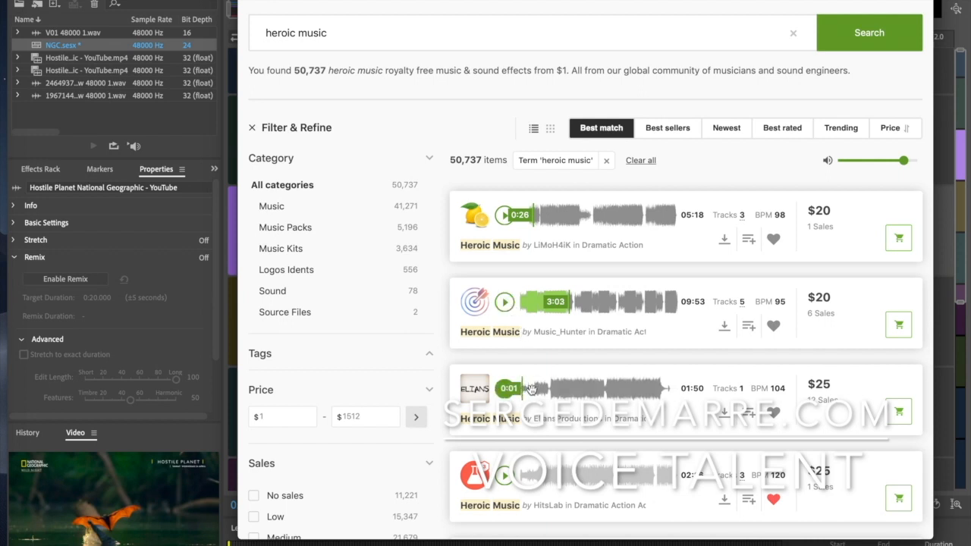
click(557, 389)
click(504, 475)
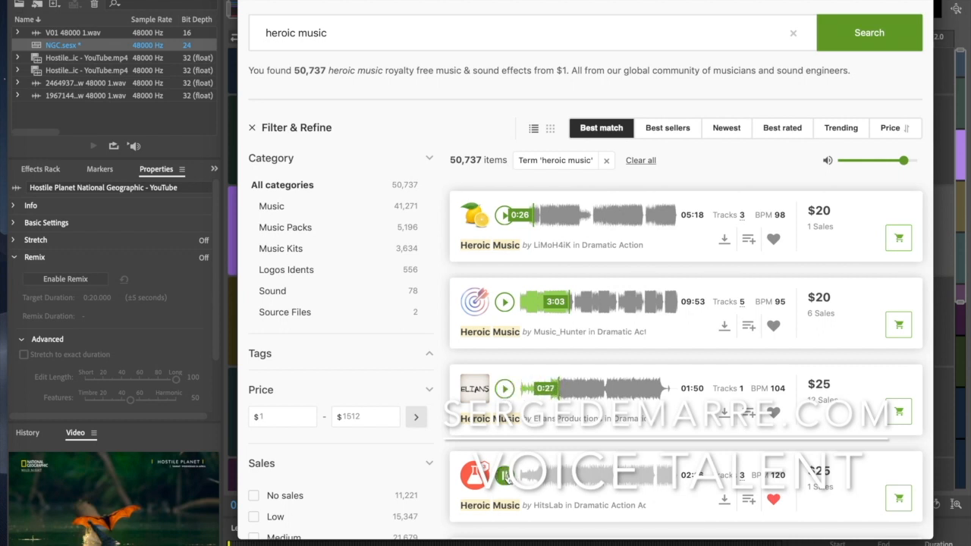
Pause the HitsLab Heroic Music preview and open the account menu
scroll(505, 476, down, 2)
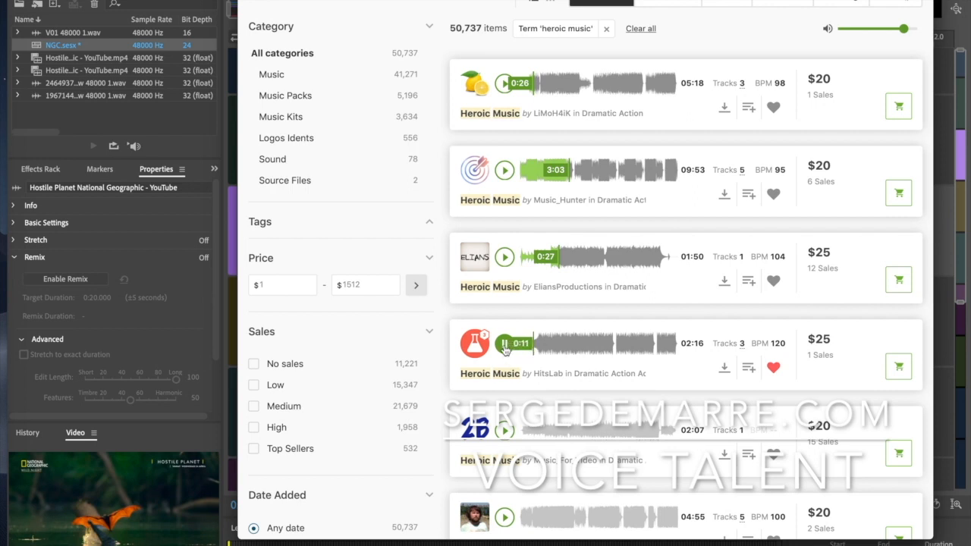
click(505, 346)
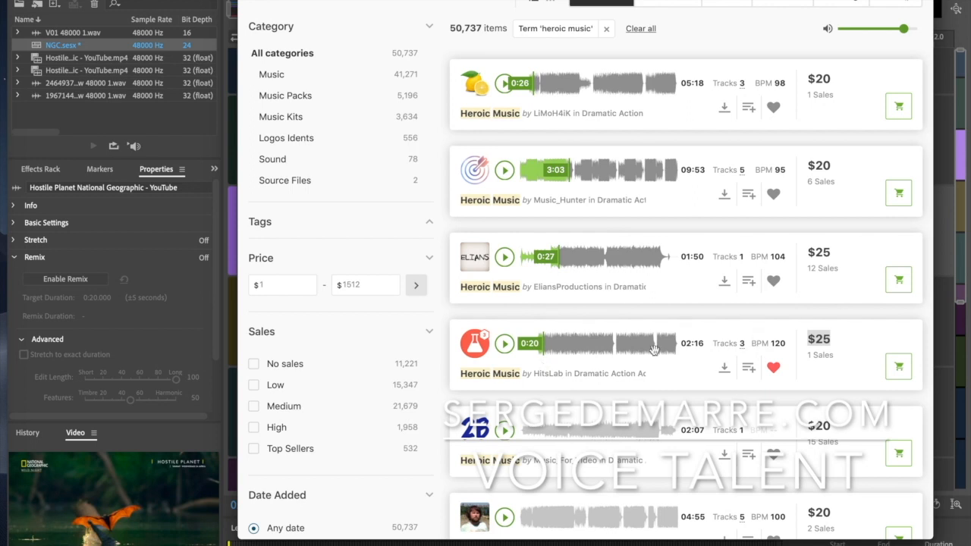
drag(422, 1, 801, 9)
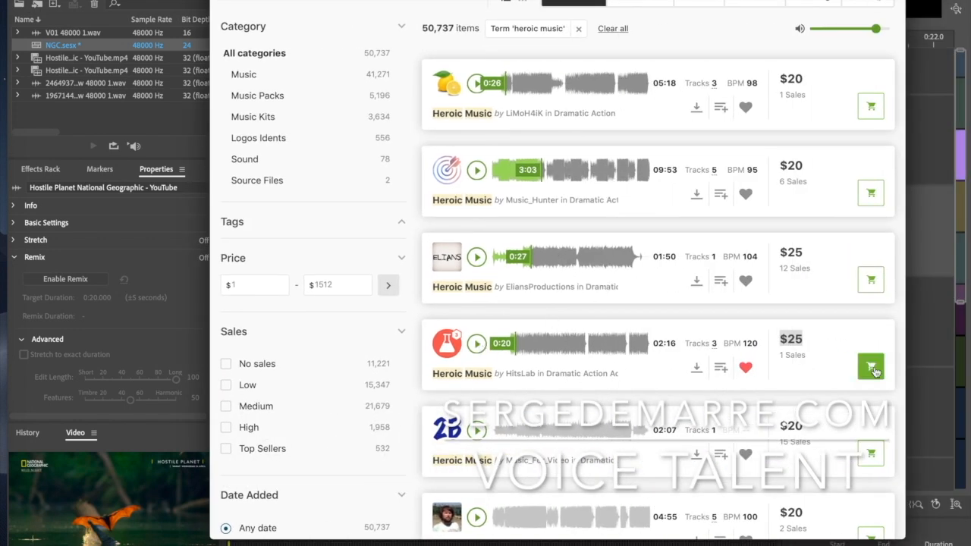
click(861, 45)
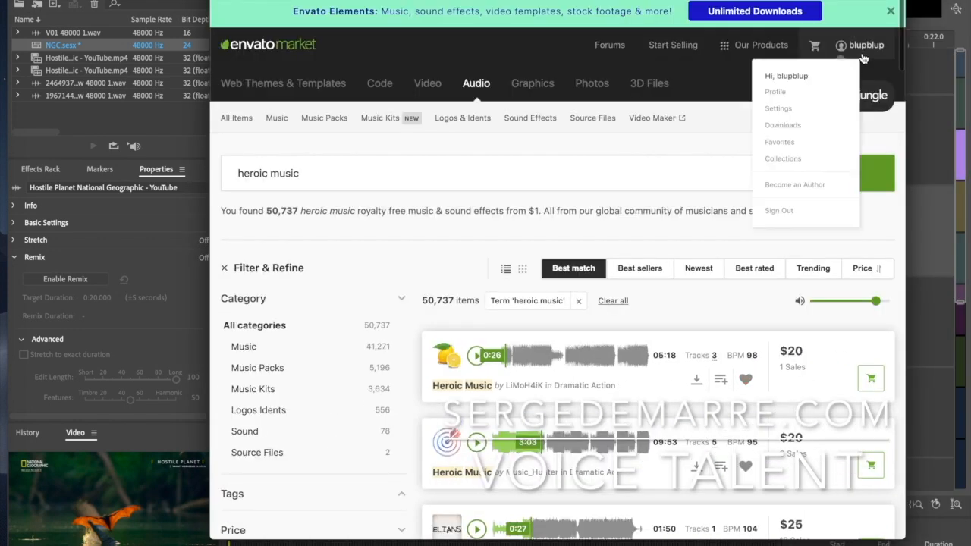
Add the V01.wav voice-over to Track 4 and set the playhead to 1:21.370
click(787, 142)
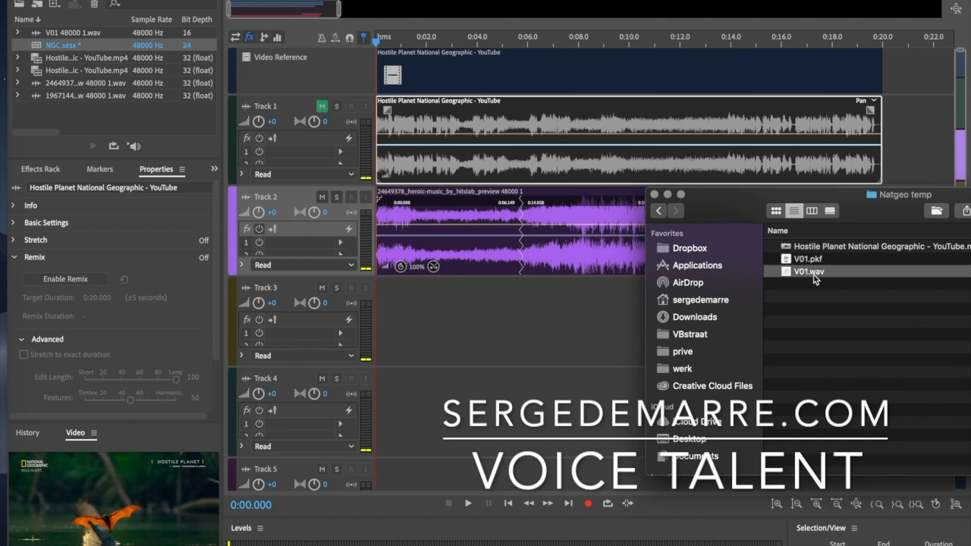
drag(810, 275, 373, 430)
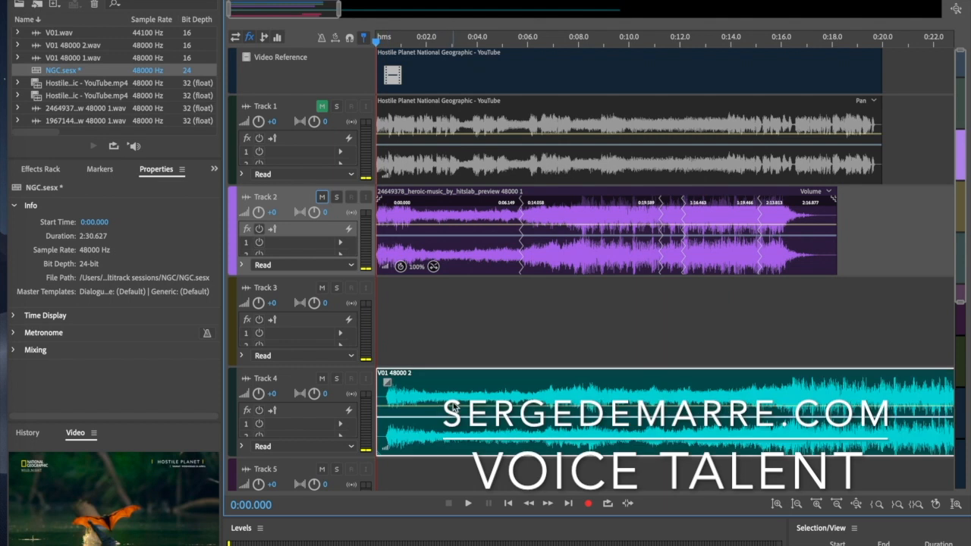
scroll(453, 407, down, 5)
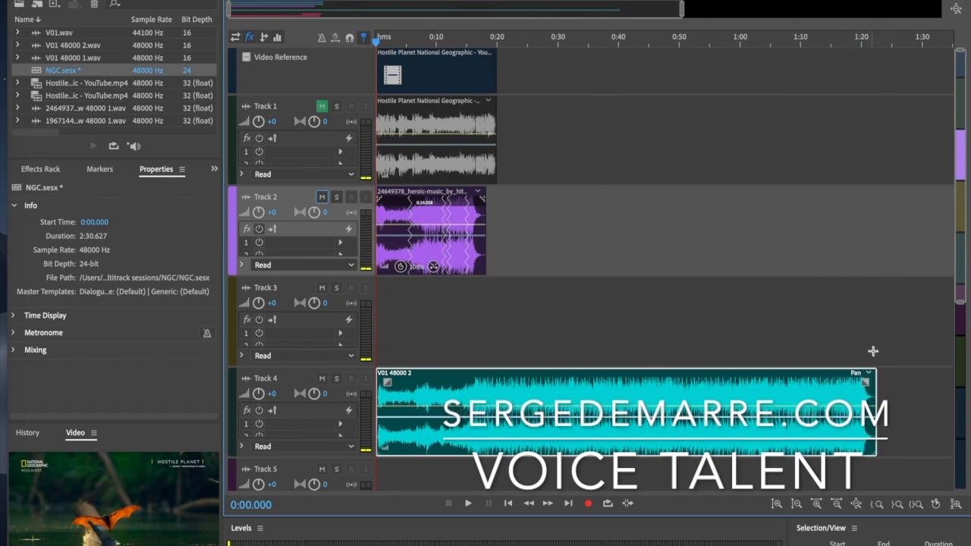
drag(893, 50, 871, 53)
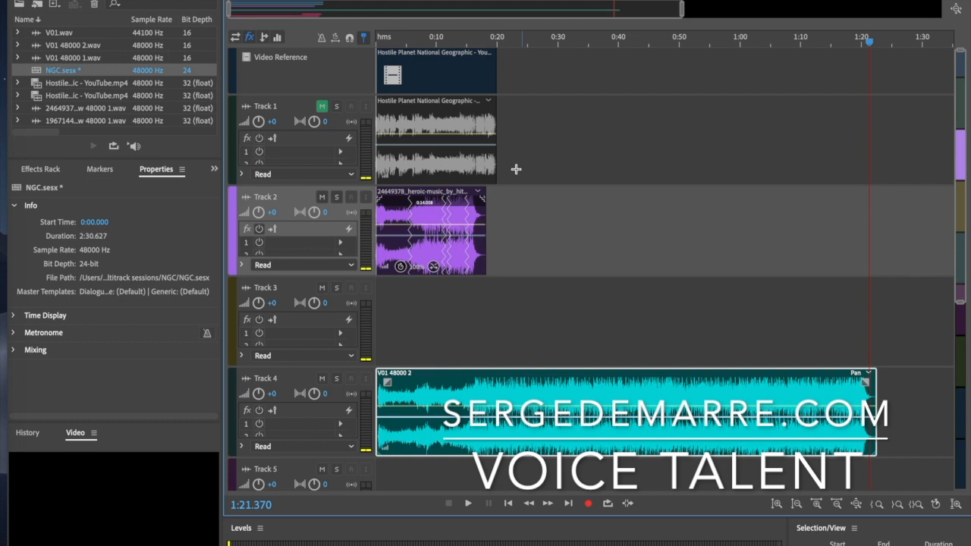
In the Properties panel, enable Remix on Track 4's V01 48000 2 clip with a 0:20.00 target duration
click(448, 396)
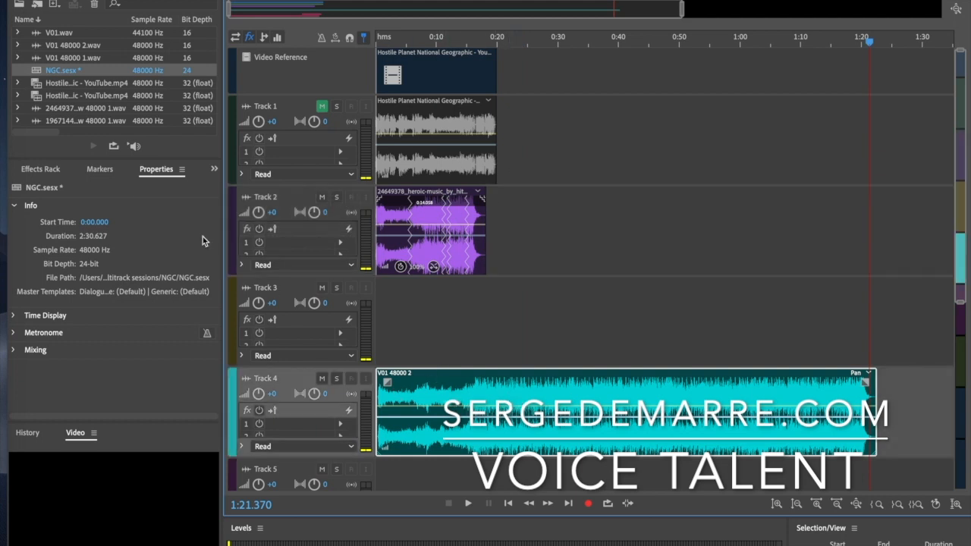
click(126, 172)
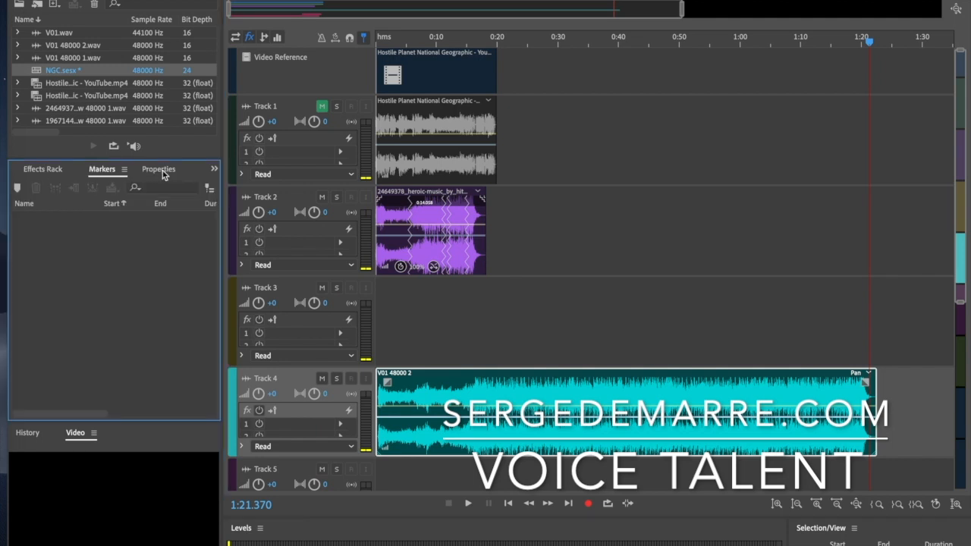
click(162, 174)
click(17, 258)
click(17, 259)
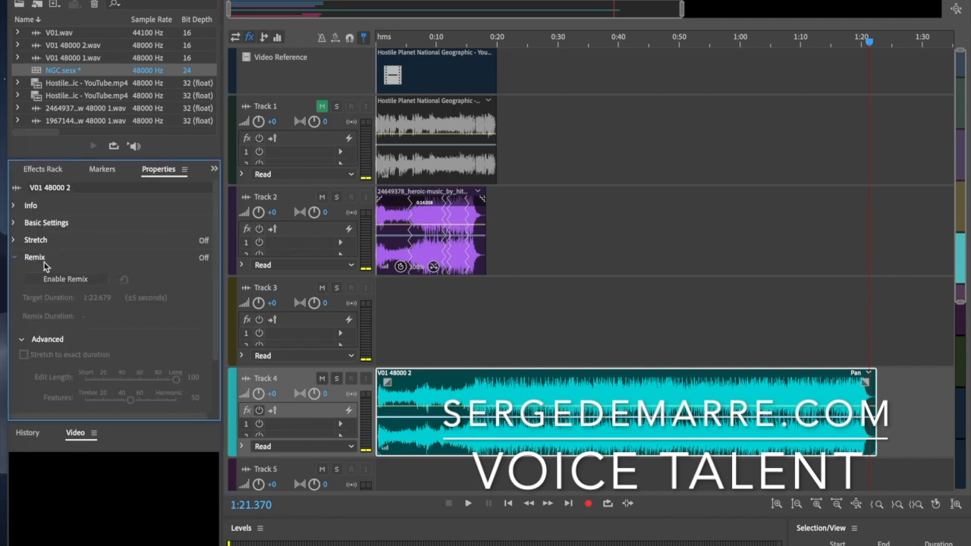
click(205, 259)
click(205, 259)
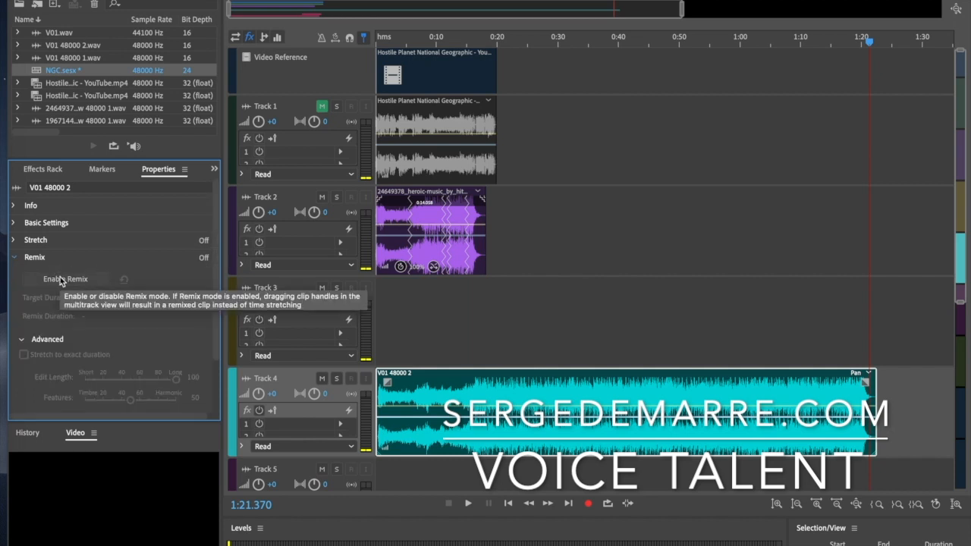
click(61, 281)
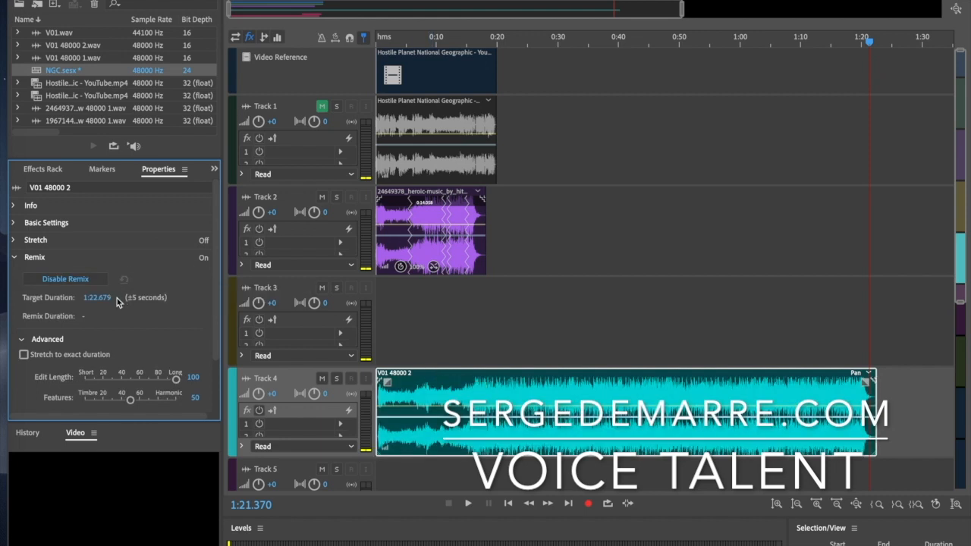
click(94, 297)
text(0:20.00)
Apply the 20-second remix, mute Track 2's heroic music, and play the voice-over from the start
key(Return)
click(322, 197)
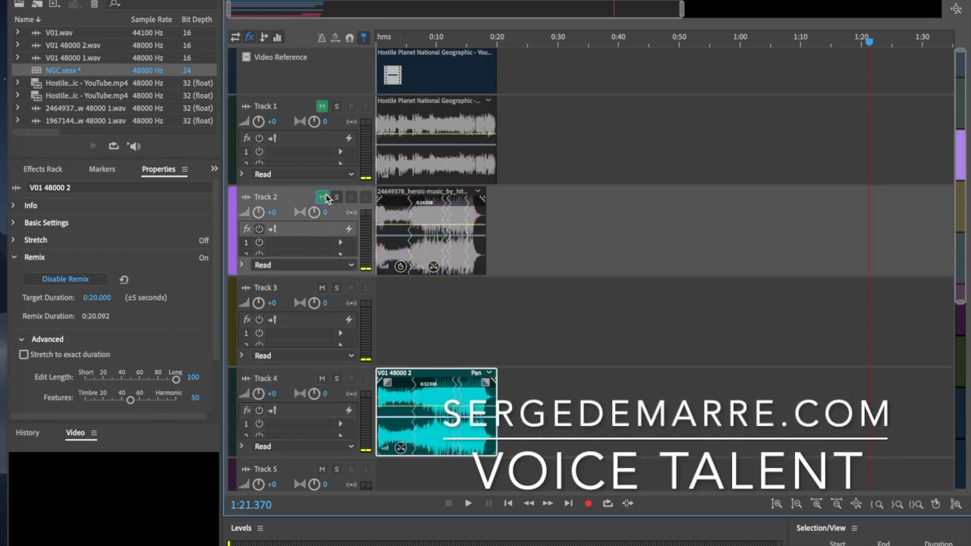
drag(378, 42, 366, 42)
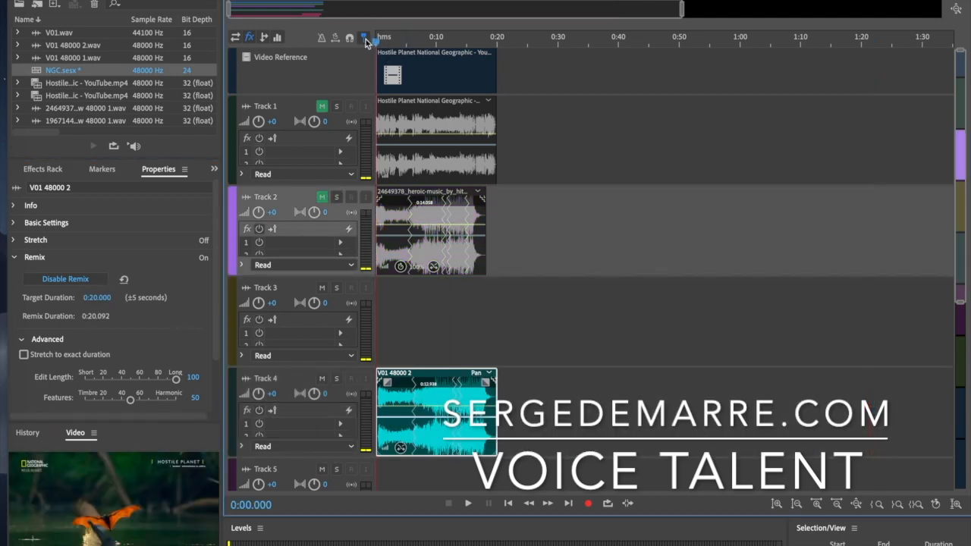
key(space)
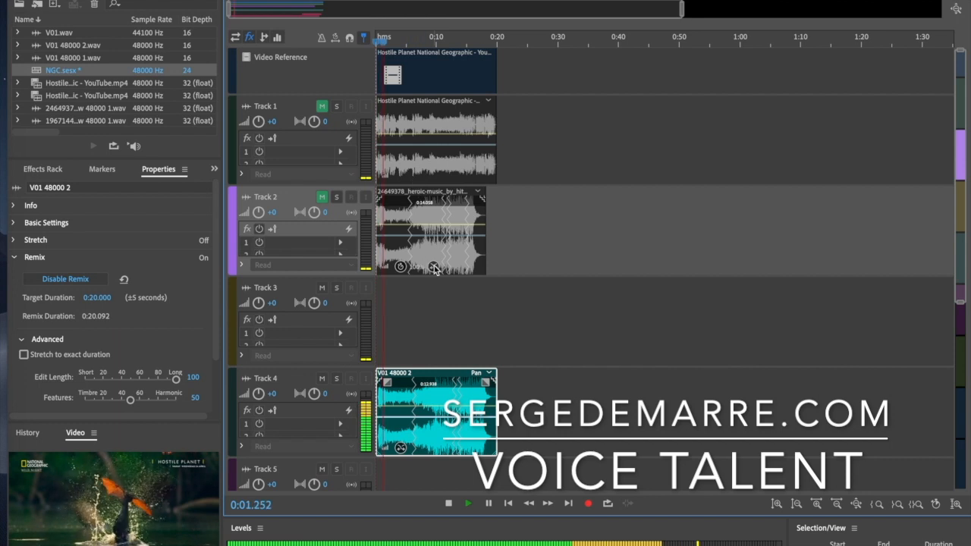
key(=)
key(=)
key(=)
key(=)
key(=)
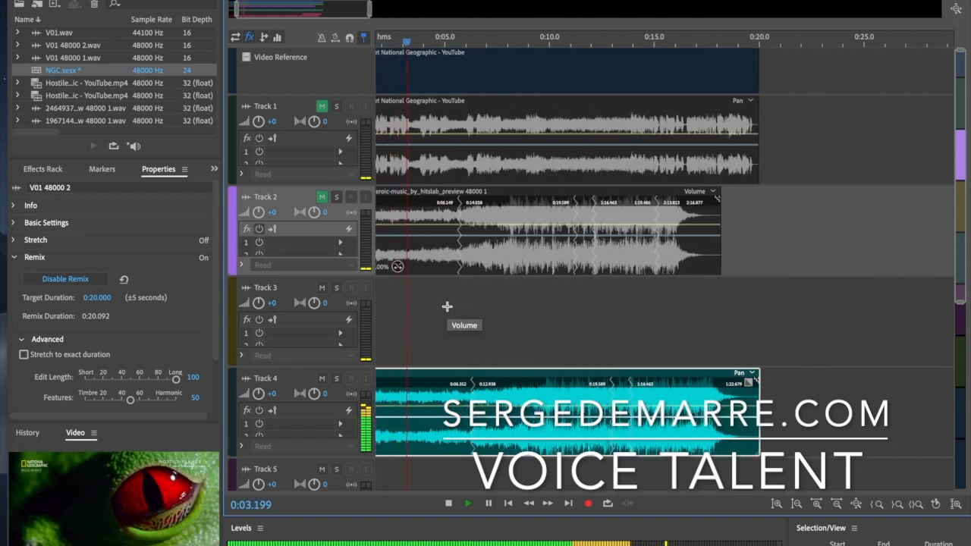
drag(303, 8, 267, 9)
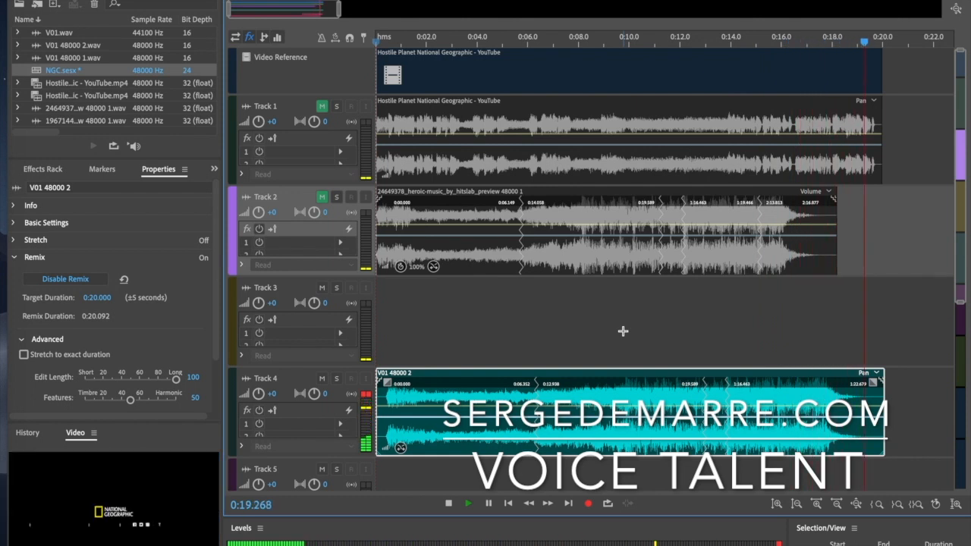
key(space)
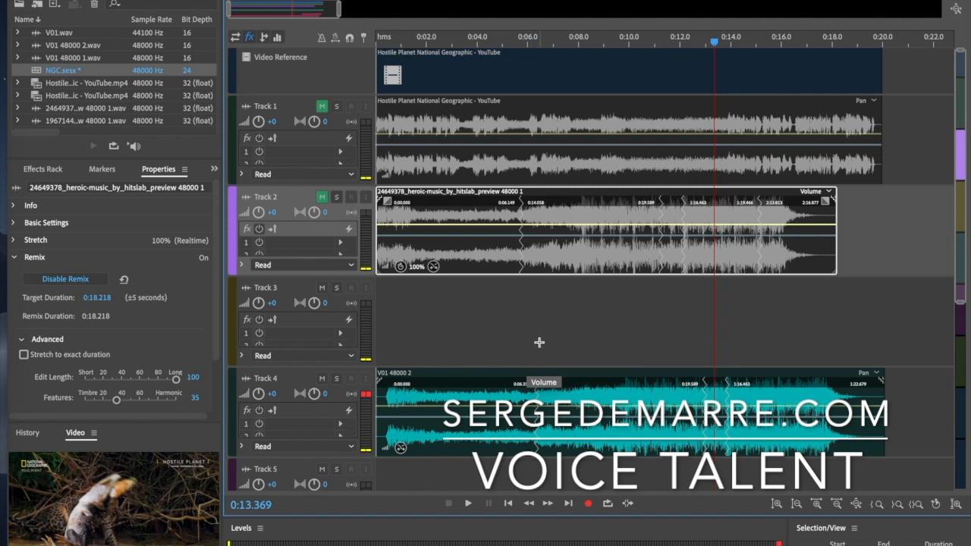
Delete the heroic music clip from Track 2
click(547, 398)
scroll(616, 319, down, 3)
scroll(616, 319, up, 3)
scroll(616, 319, down, 1)
scroll(616, 320, down, 3)
scroll(714, 290, up, 1)
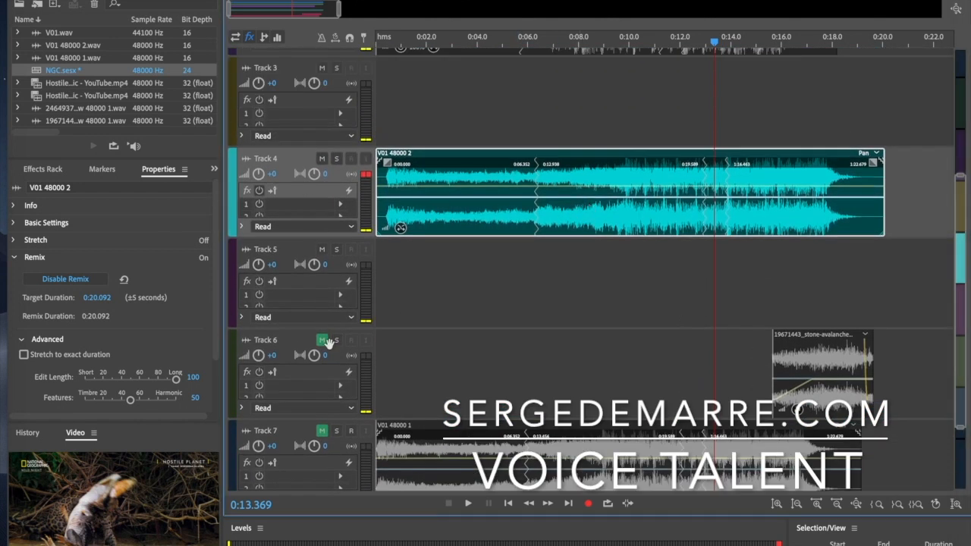
scroll(464, 228, up, 3)
key(Delete)
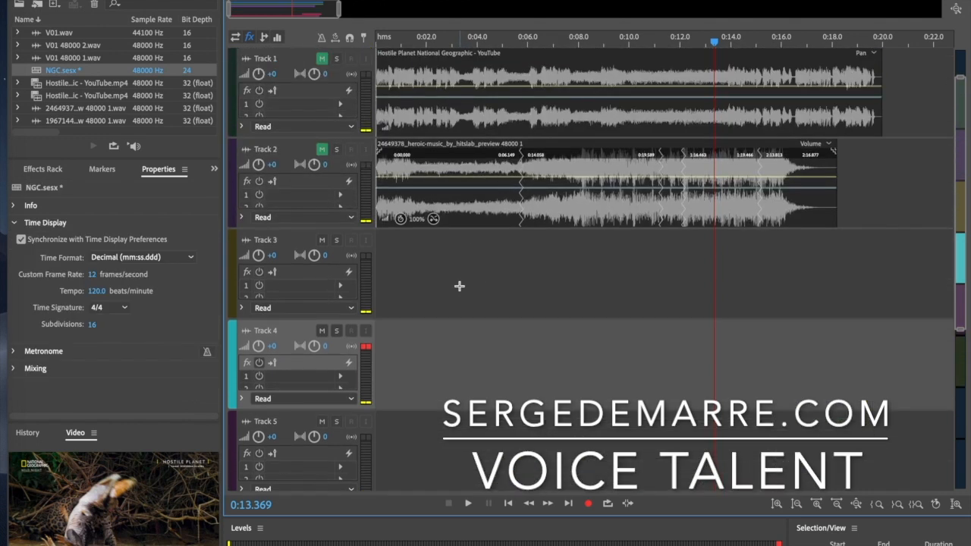
click(464, 207)
key(Delete)
Keep Track 6 muted and drag the V01 48000 1 clip group up from Track 7
scroll(511, 336, down, 3)
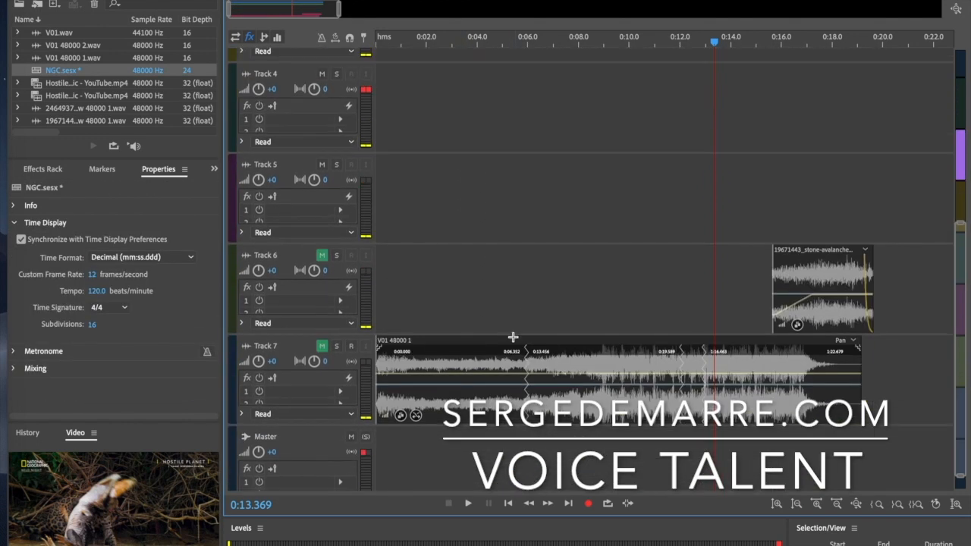
click(435, 287)
click(321, 252)
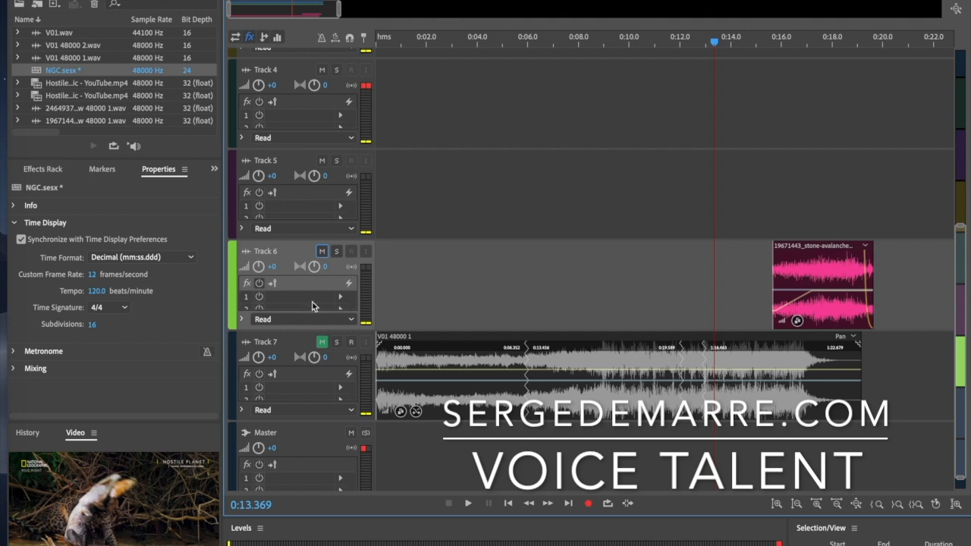
click(323, 252)
drag(478, 364, 448, 84)
scroll(478, 224, up, 5)
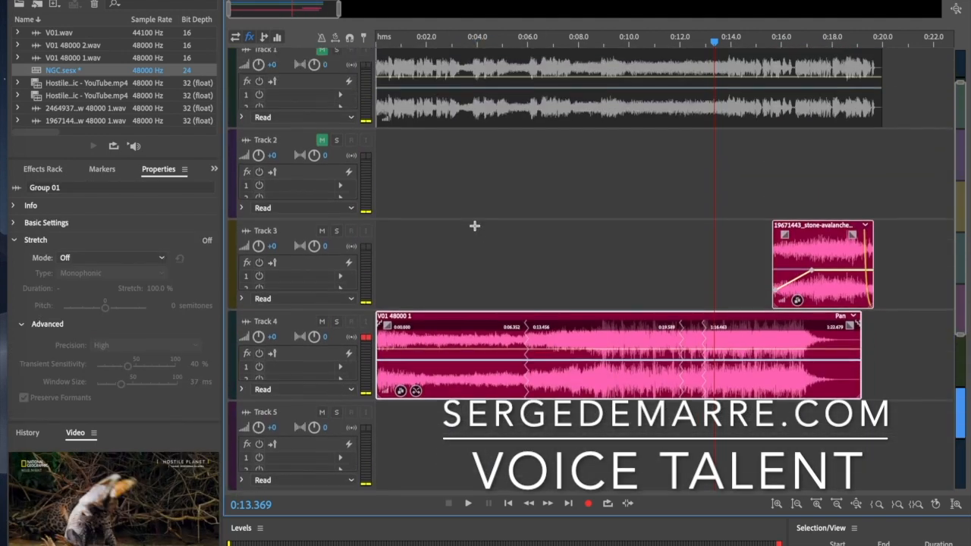
drag(448, 387, 439, 317)
Unmute Track 2, preview the avalanche ending from 0:15.849, then return the playhead to the start
click(513, 253)
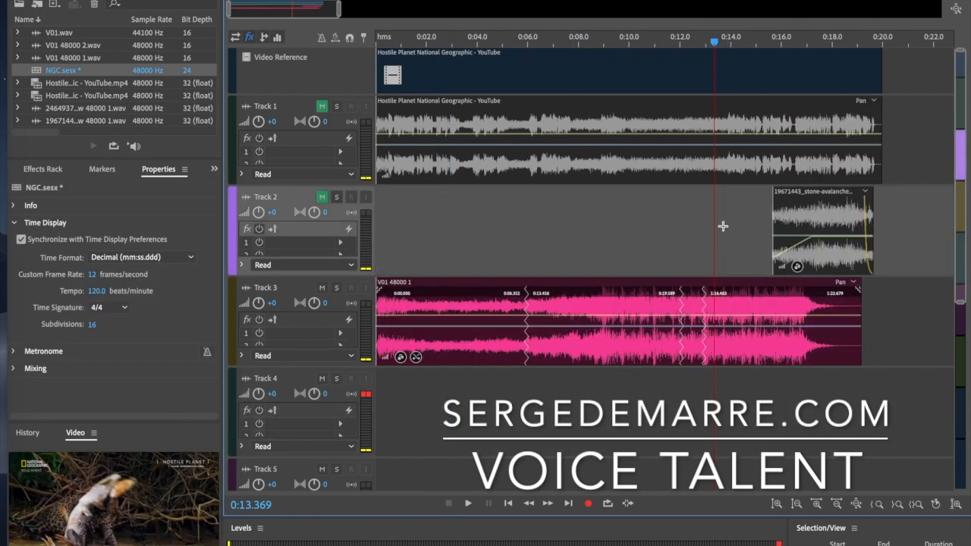
click(320, 198)
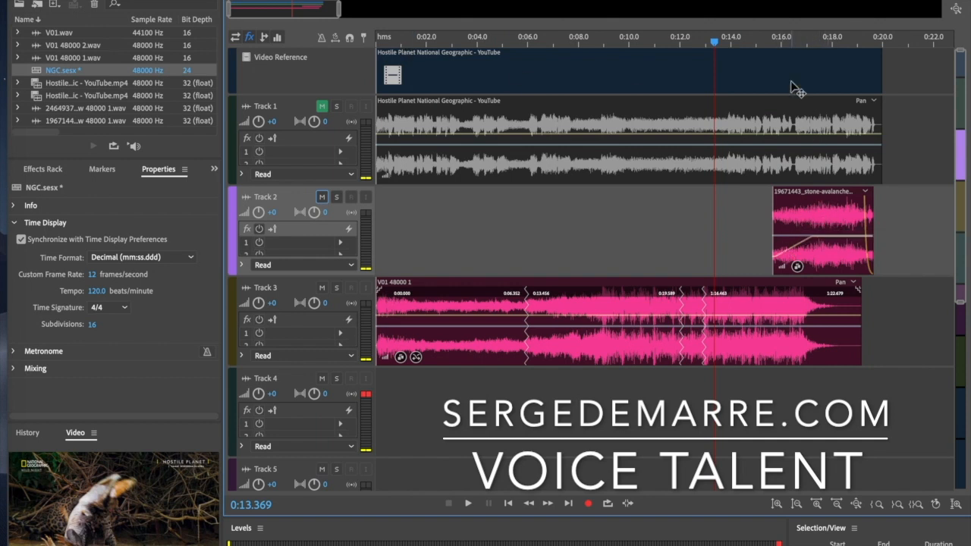
drag(787, 35, 778, 46)
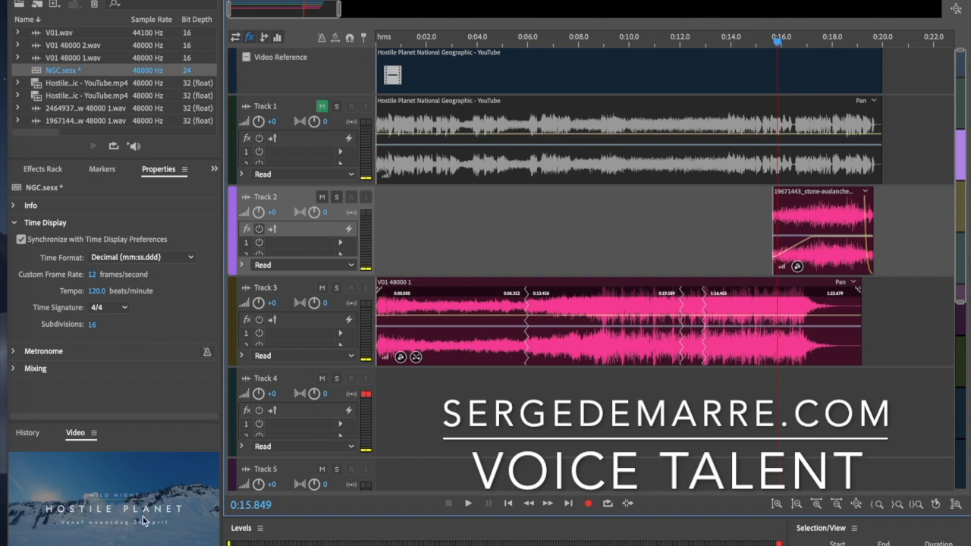
key(space)
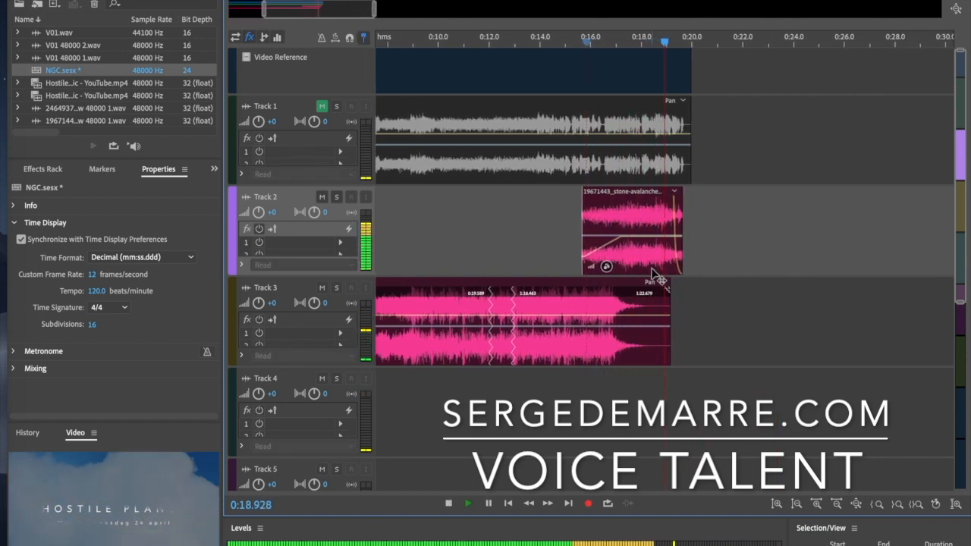
key(space)
drag(584, 41, 285, 61)
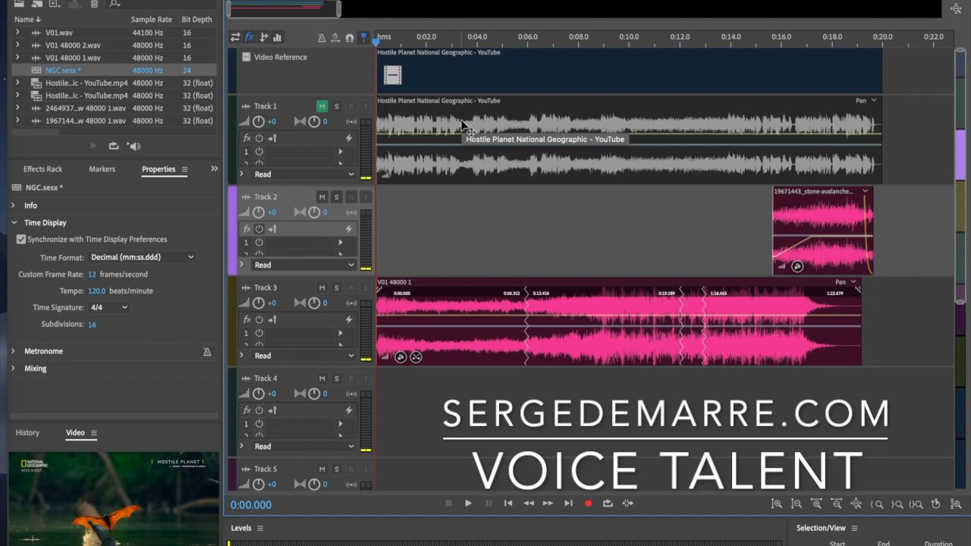
click(661, 47)
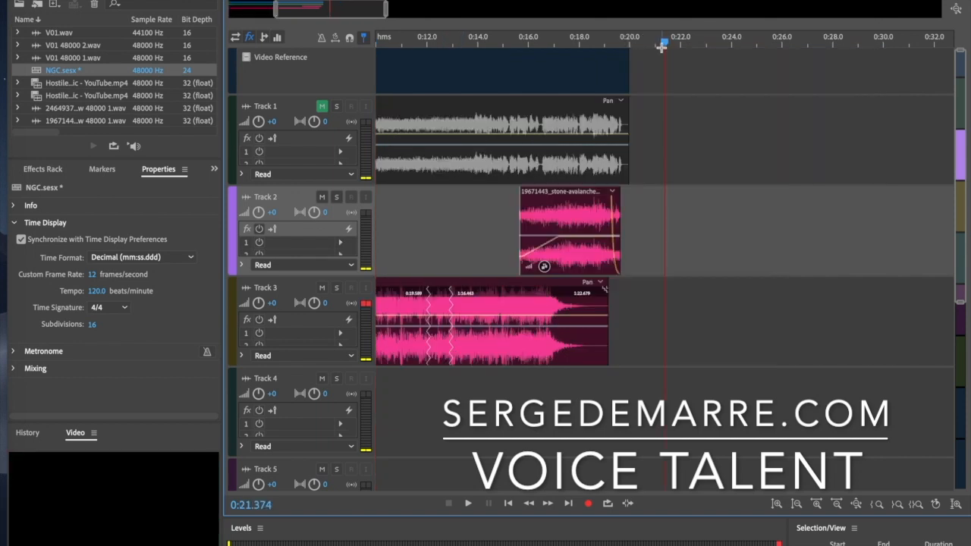
key(Home)
scroll(614, 244, down, 3)
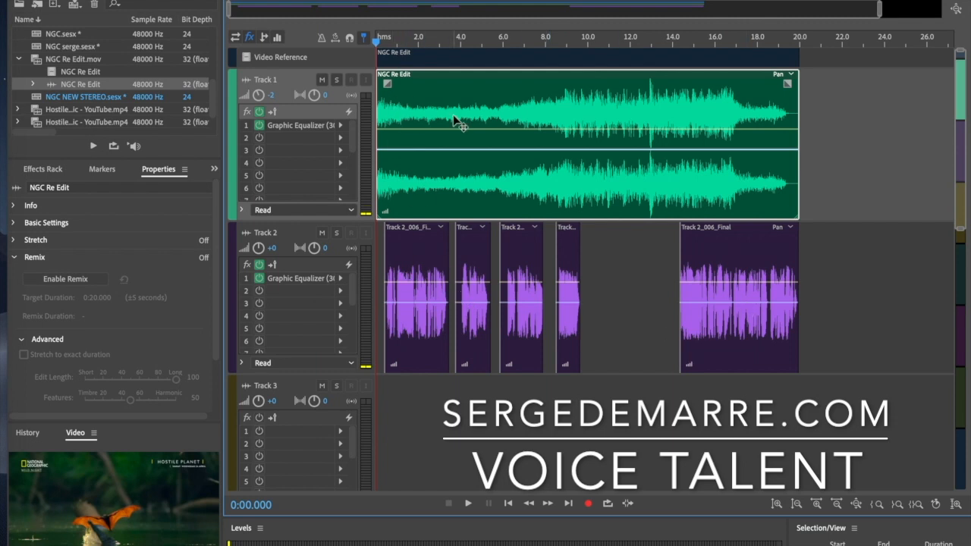
key(space)
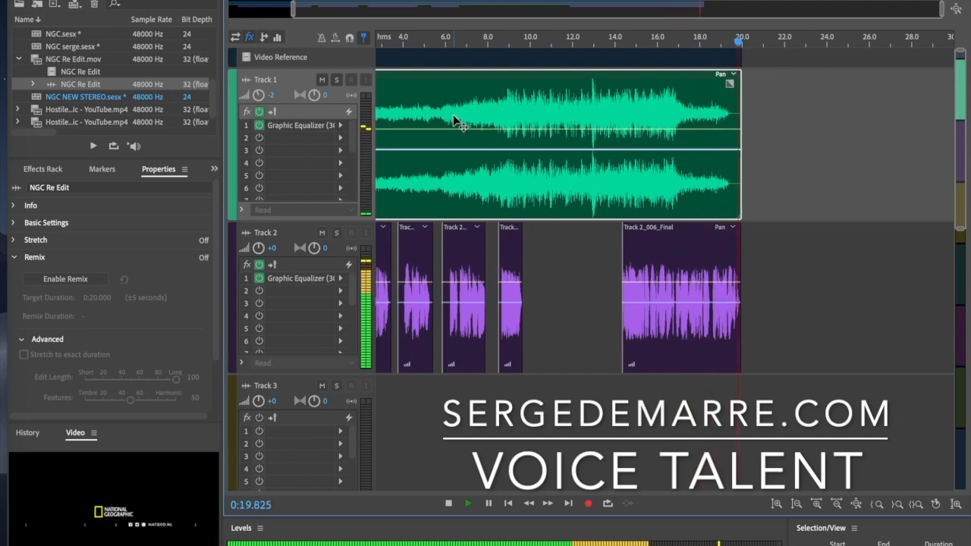
key(space)
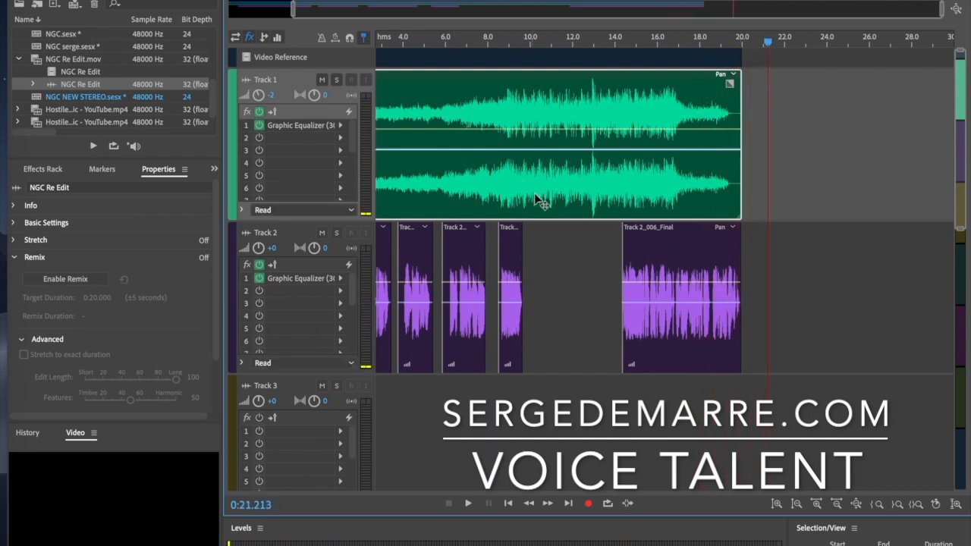
drag(397, 4, 332, 8)
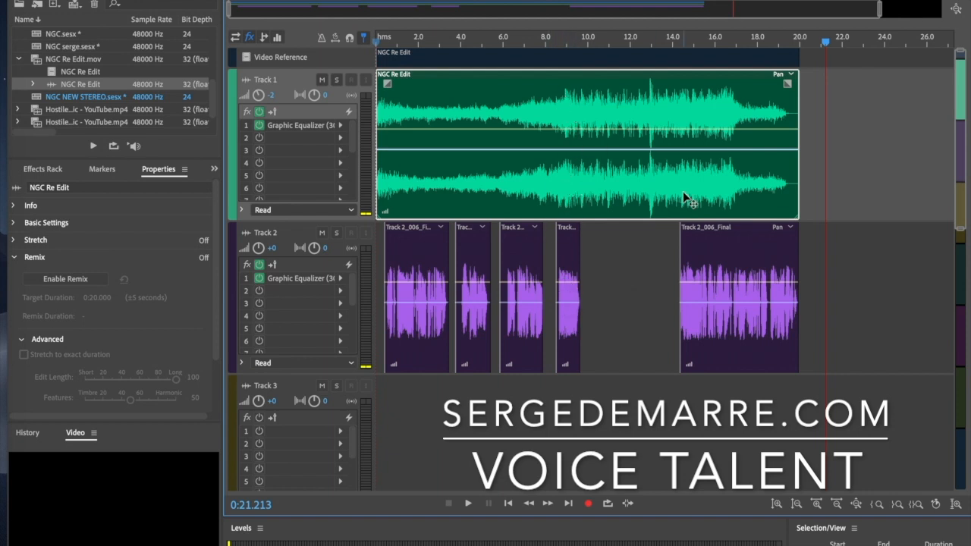
Check Track 1's Graphic Equalizer settings, then select all clips in the session
double_click(316, 129)
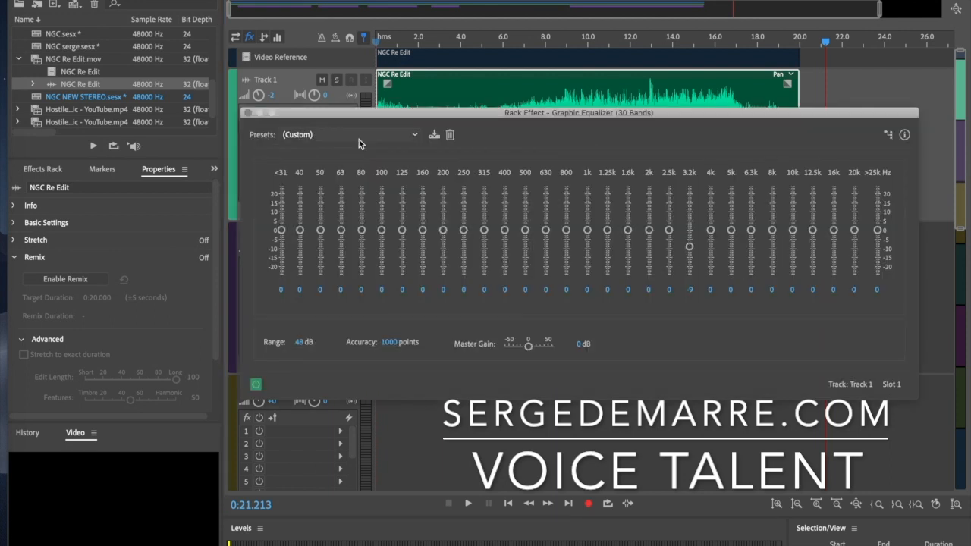
click(248, 113)
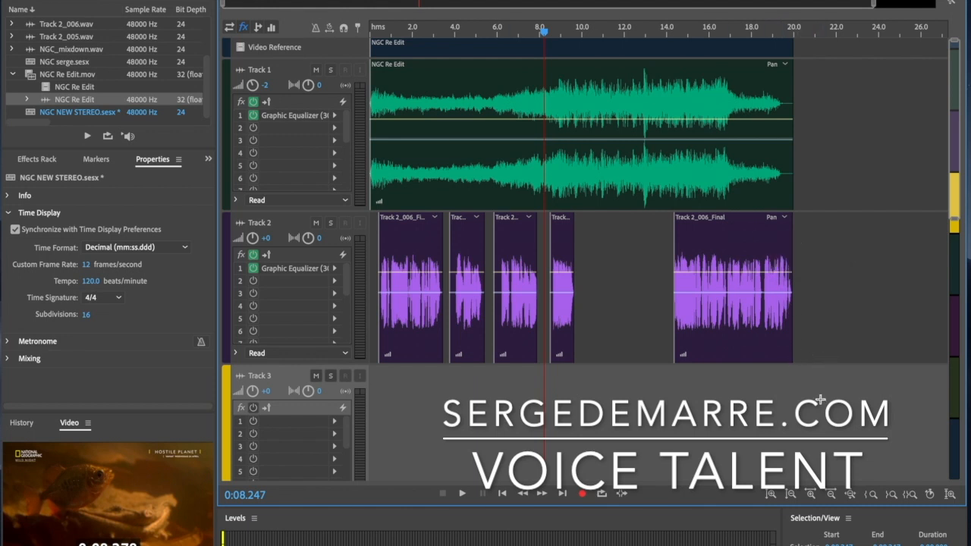
key(ctrl+a)
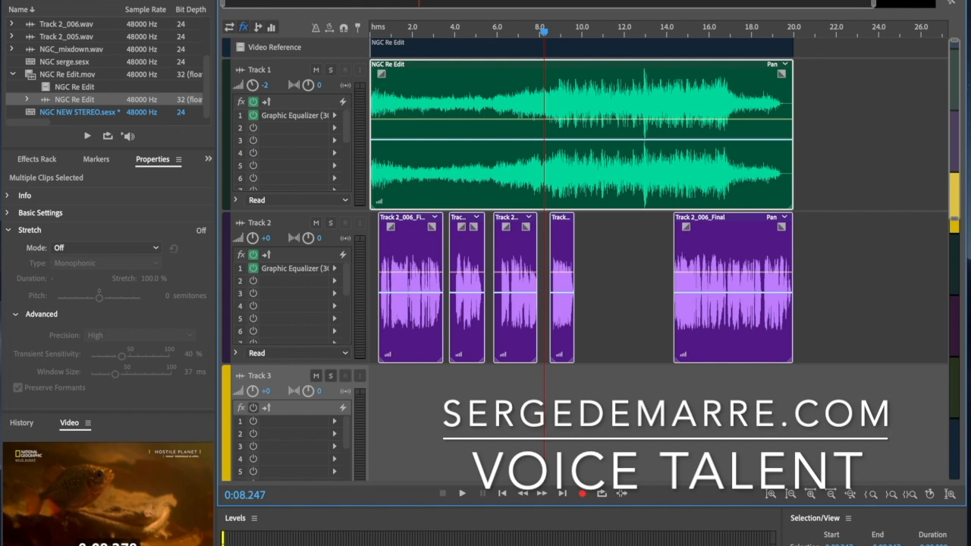
click(67, 0)
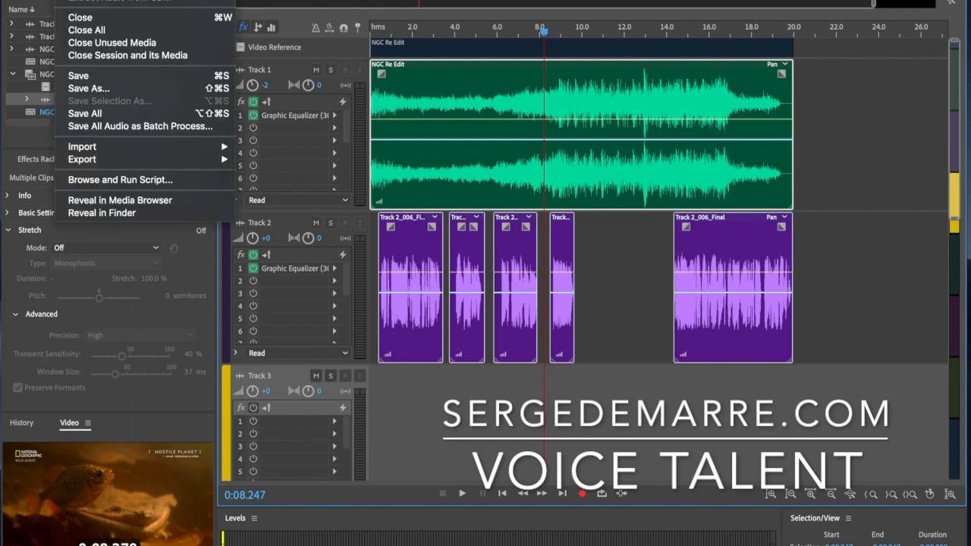
mouse_move(115, 158)
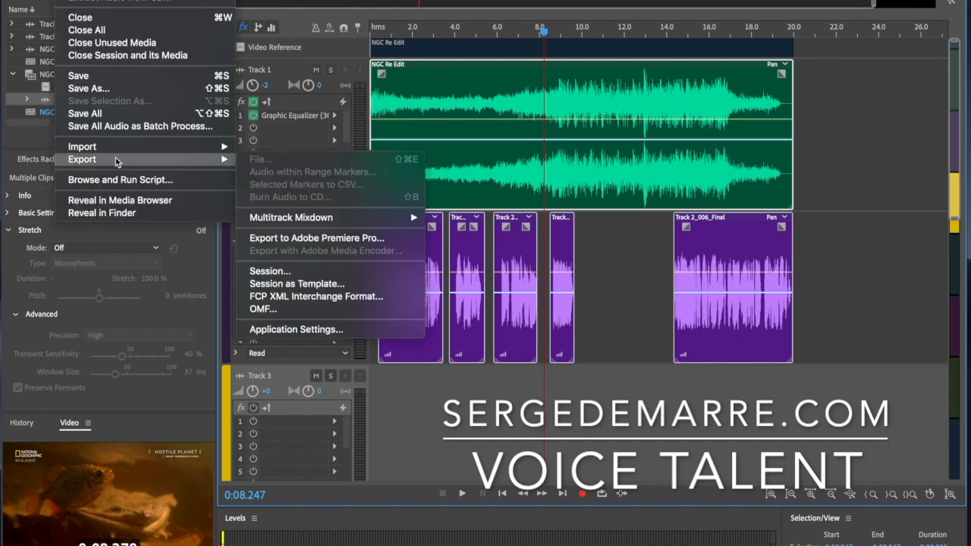
mouse_move(295, 221)
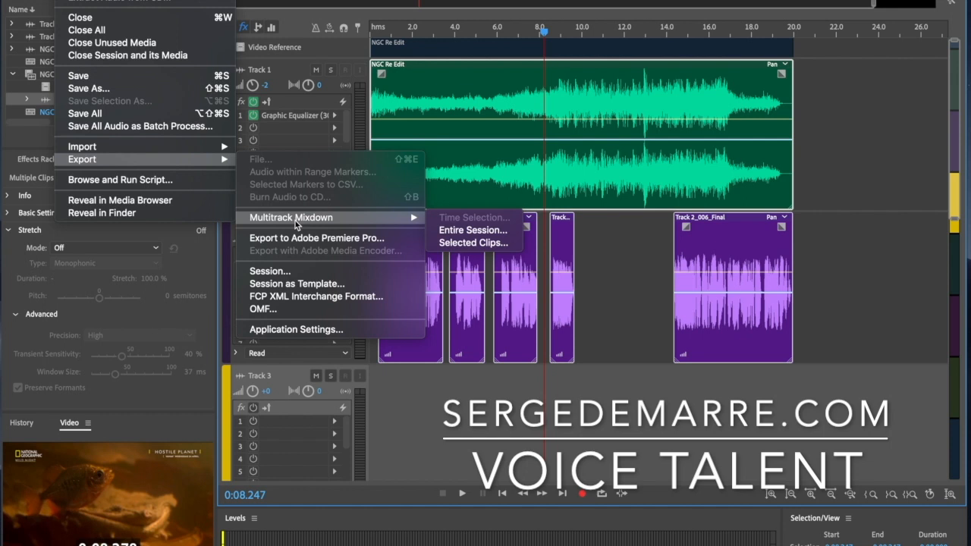
click(481, 243)
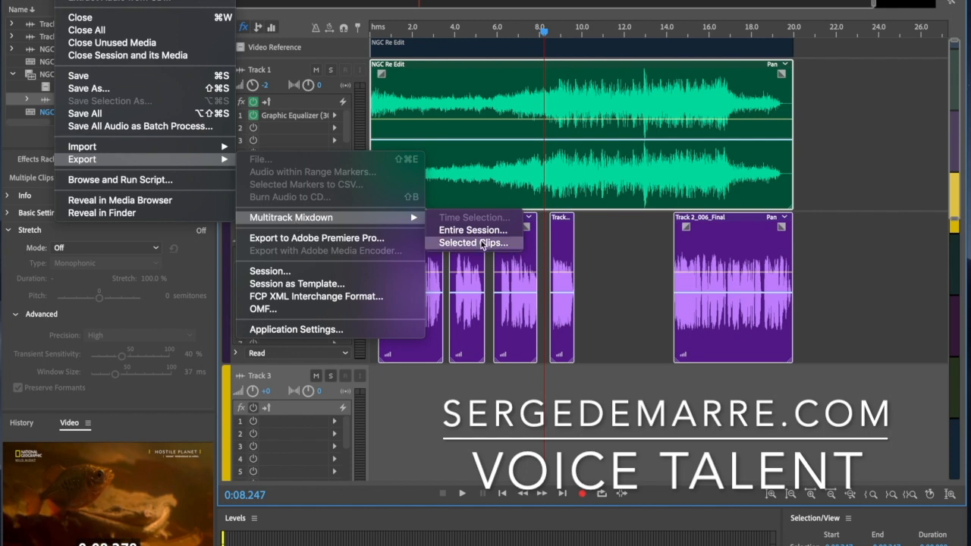
click(354, 90)
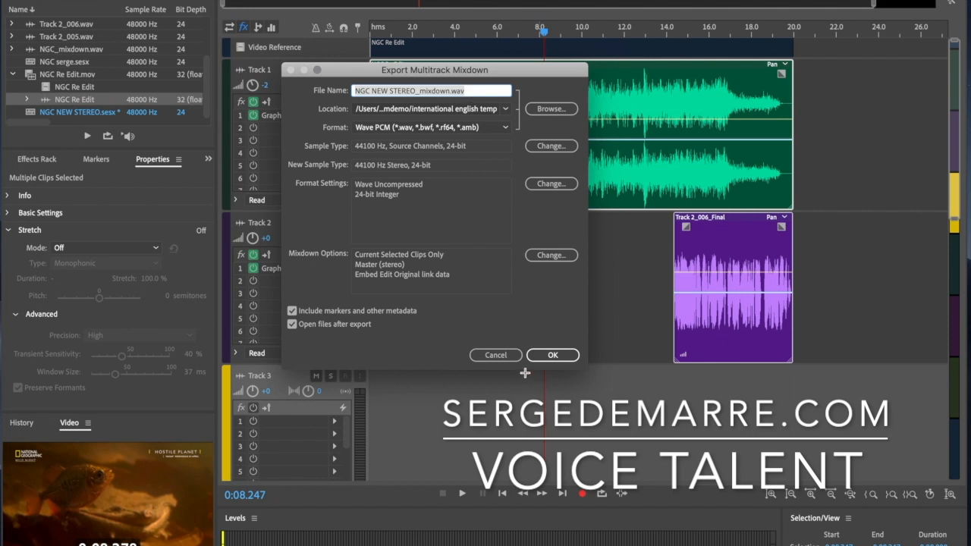
click(505, 356)
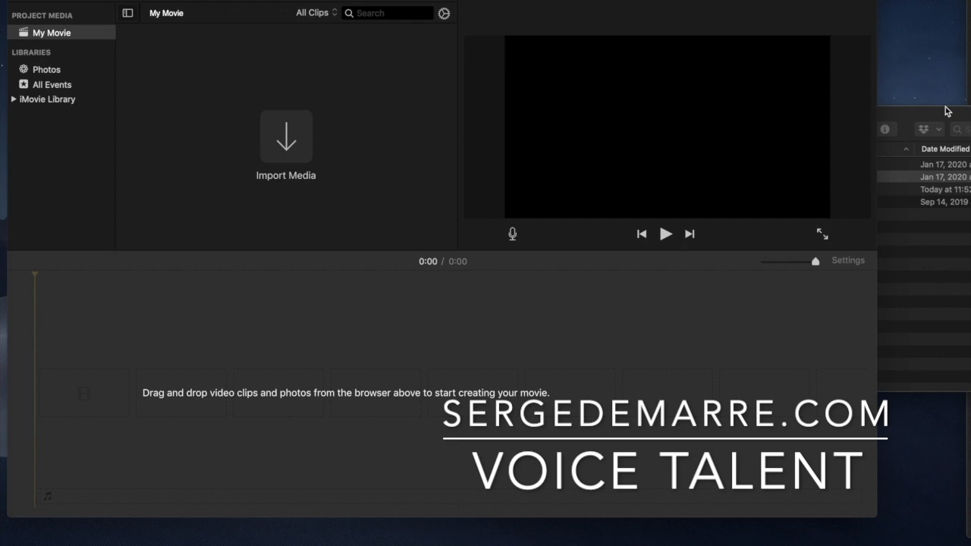
Import the Hostile Planet MP4 from the Natgeo temp folder, add it to the timeline, and preview it
click(946, 110)
click(713, 165)
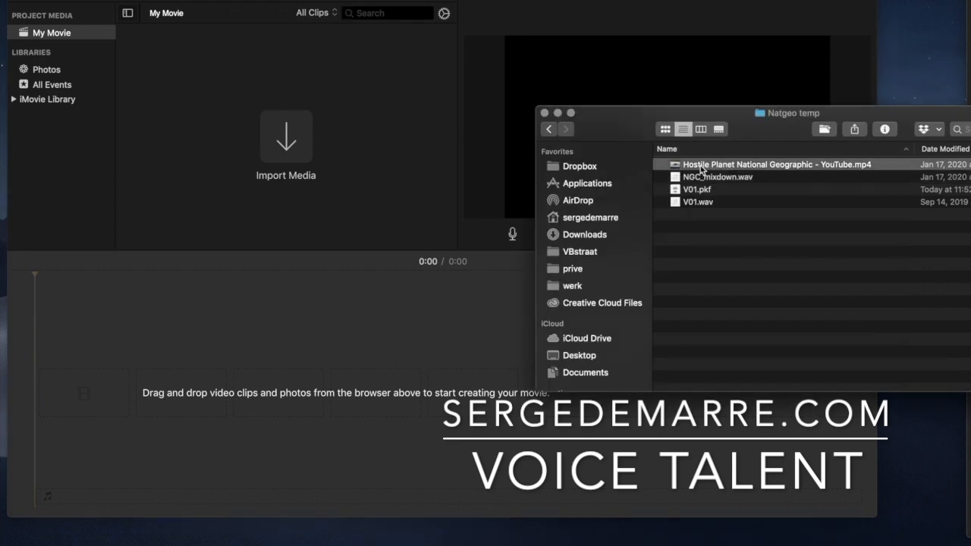
drag(706, 166, 257, 113)
click(169, 71)
drag(157, 66, 99, 356)
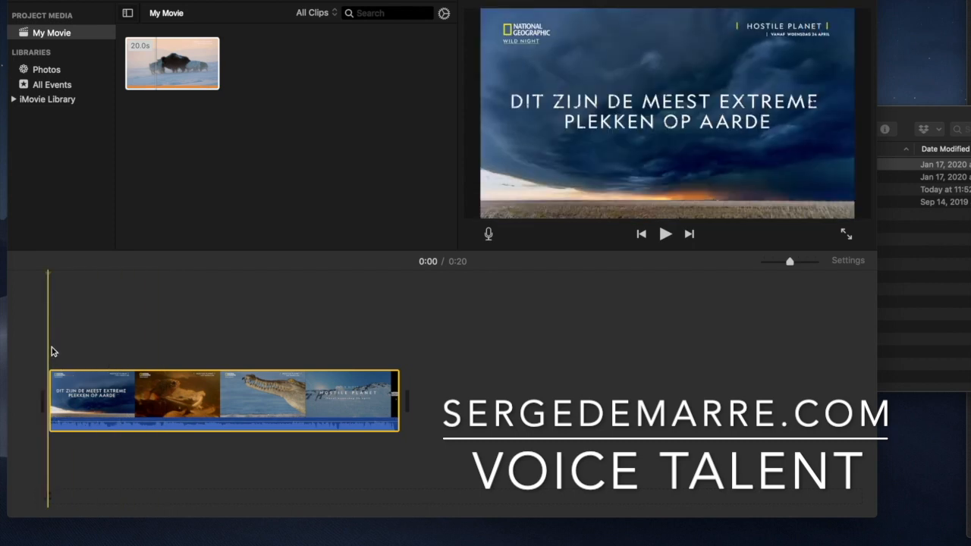
key(space)
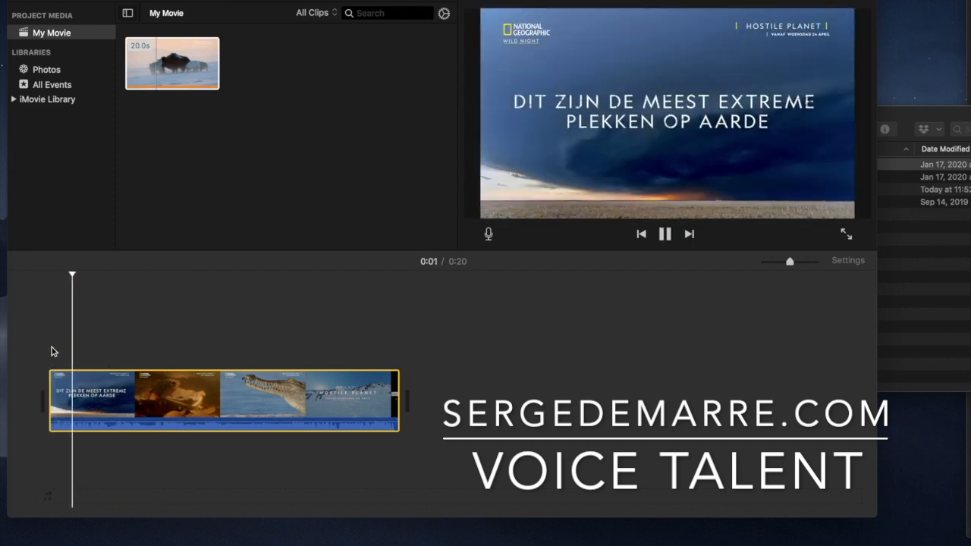
key(space)
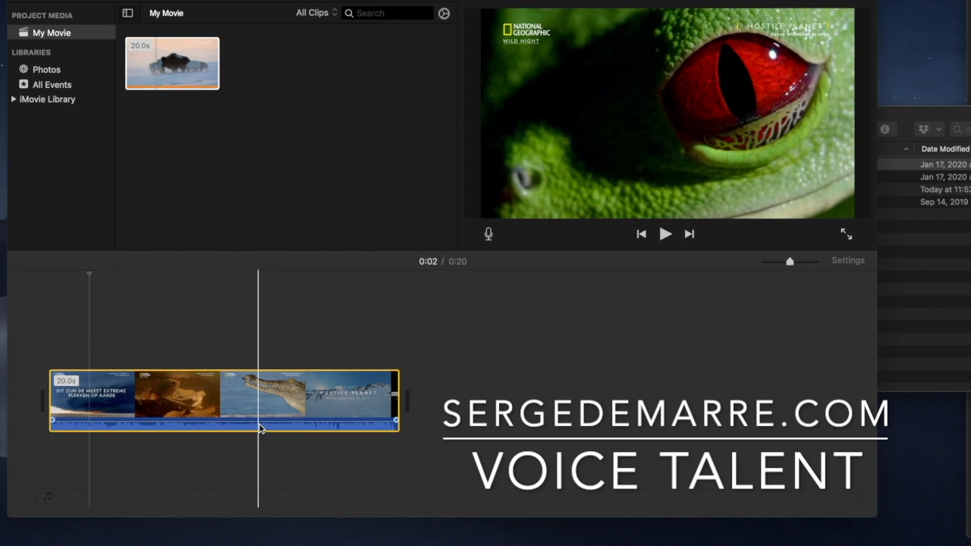
Detach the Hostile Planet clip's audio and import NGC_mixdown.wav into the project media
right_click(261, 429)
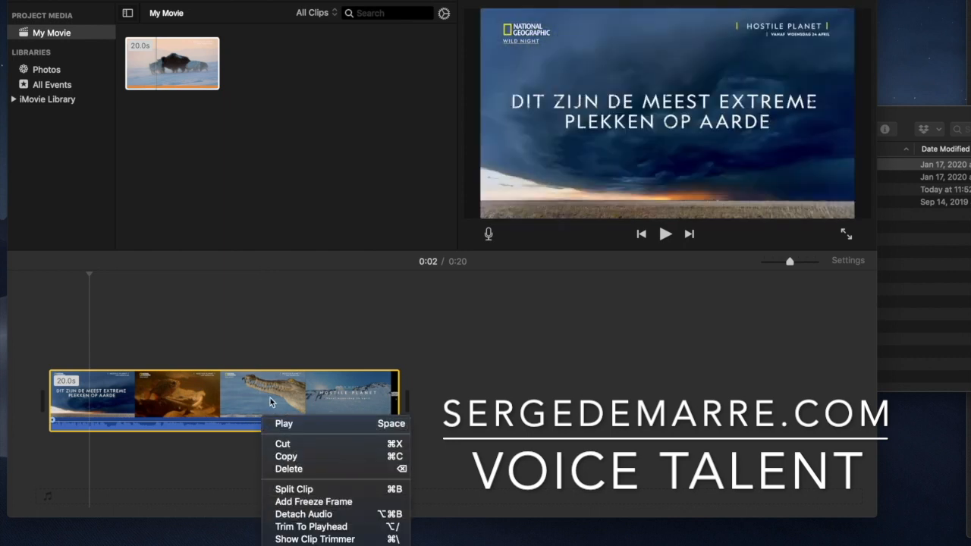
click(296, 515)
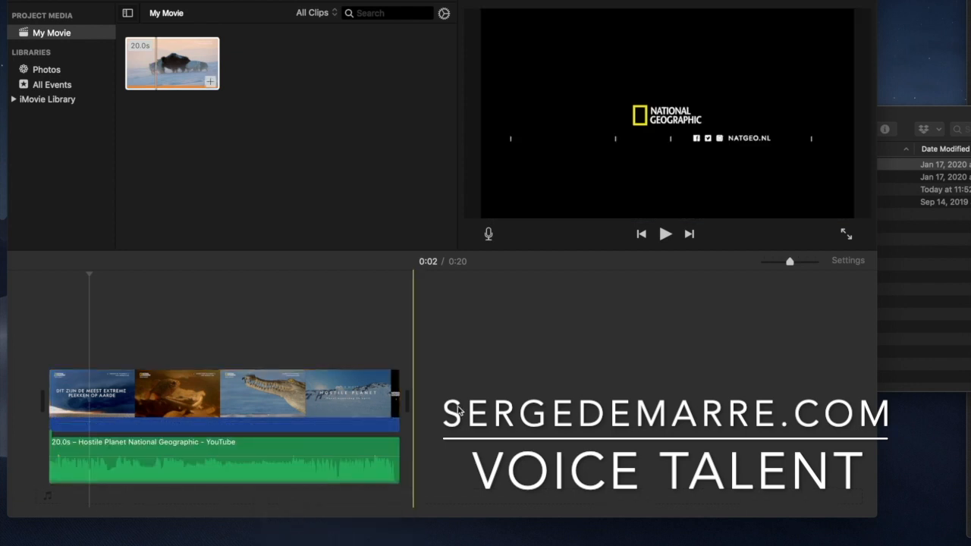
click(925, 122)
click(713, 177)
drag(698, 179, 256, 86)
click(257, 78)
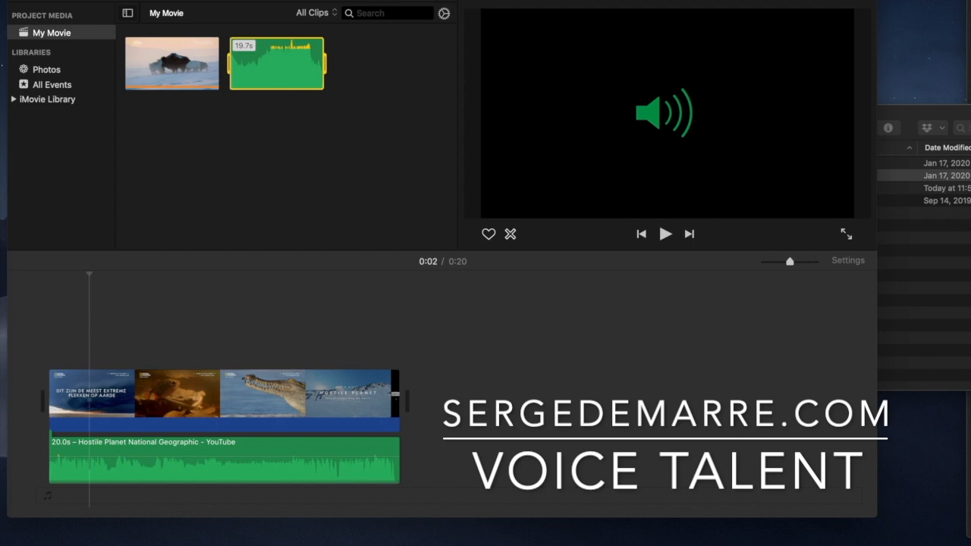
Place NGC_mixdown under the video, delete the detached original audio, and play from the start
drag(281, 1, 327, 0)
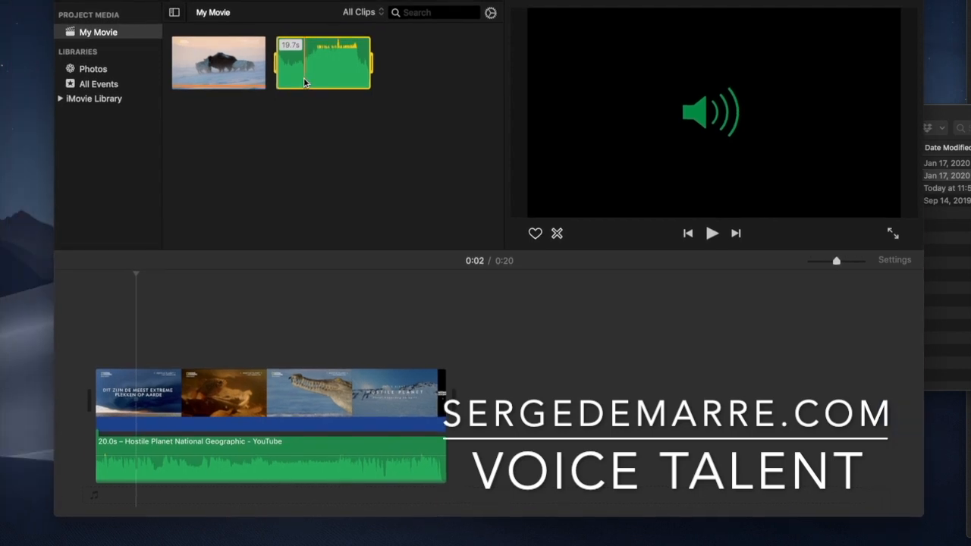
drag(387, 90, 95, 496)
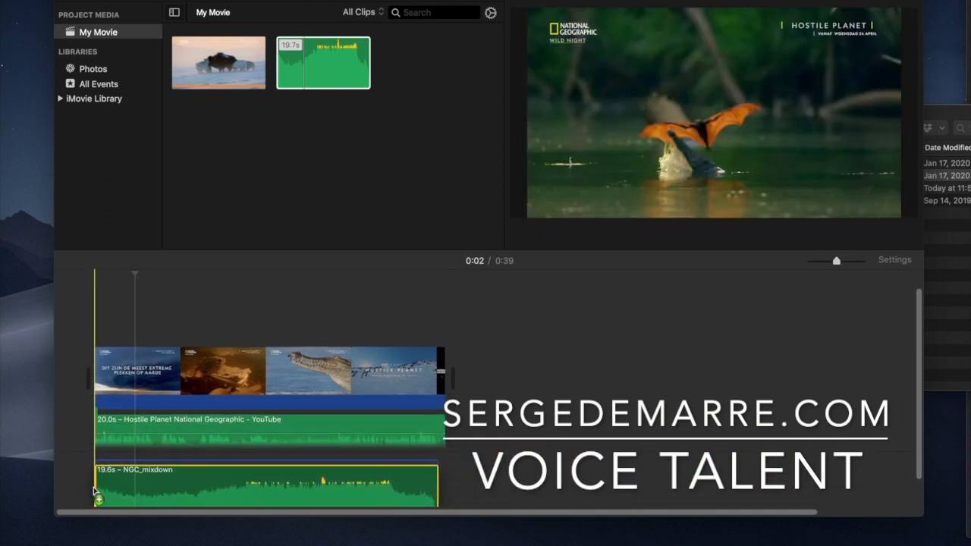
click(137, 393)
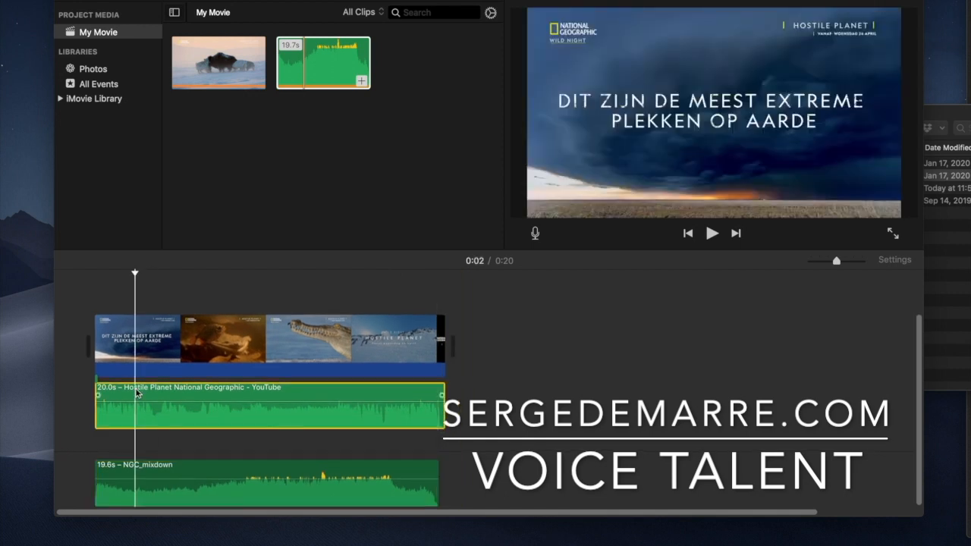
key(Delete)
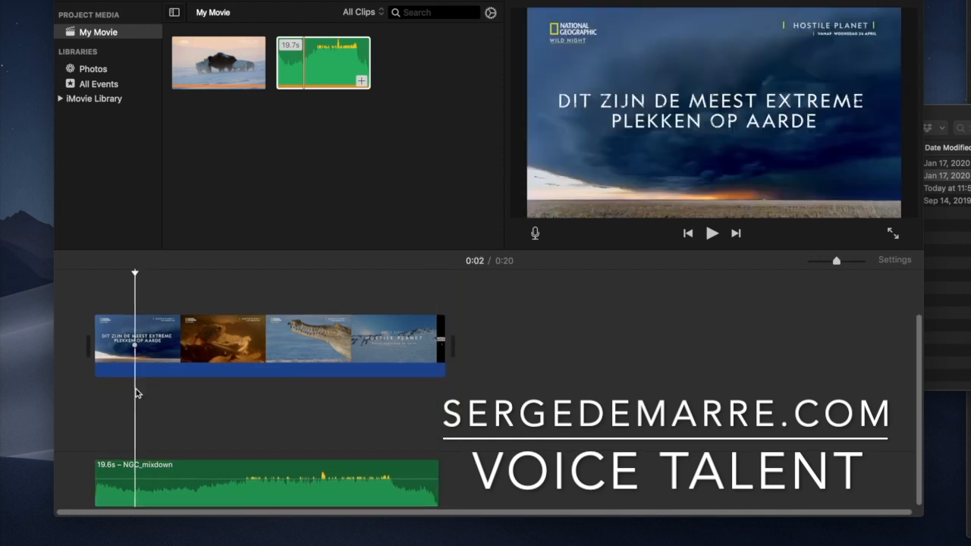
scroll(123, 360, up, 3)
click(97, 360)
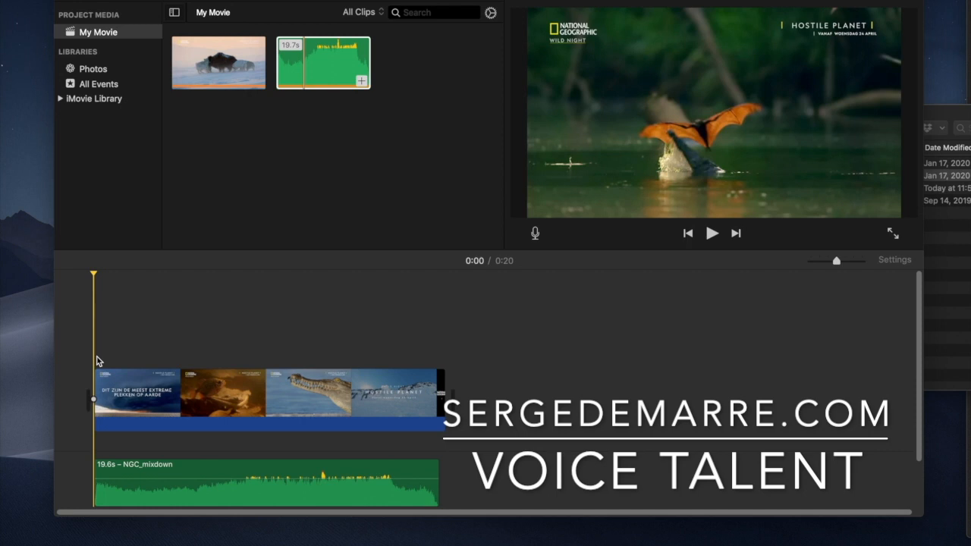
key(space)
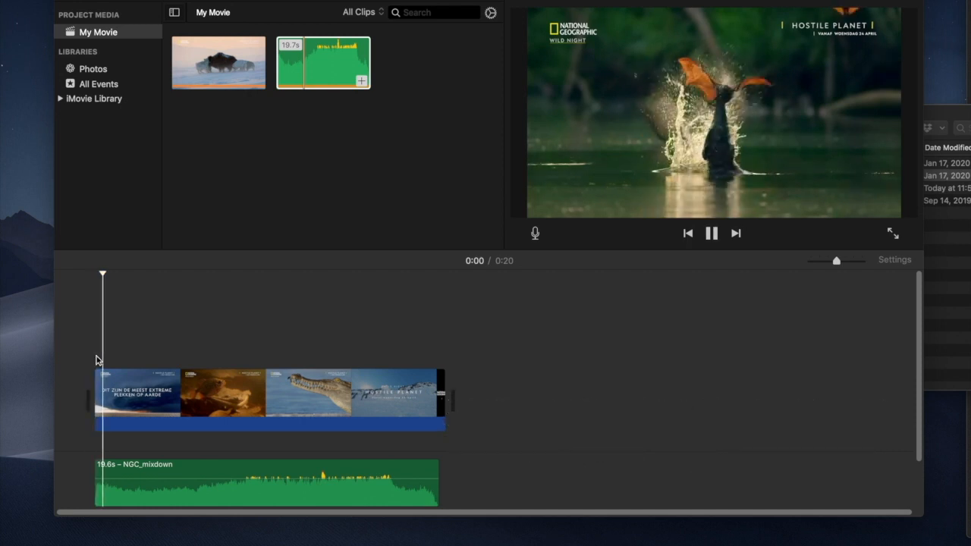